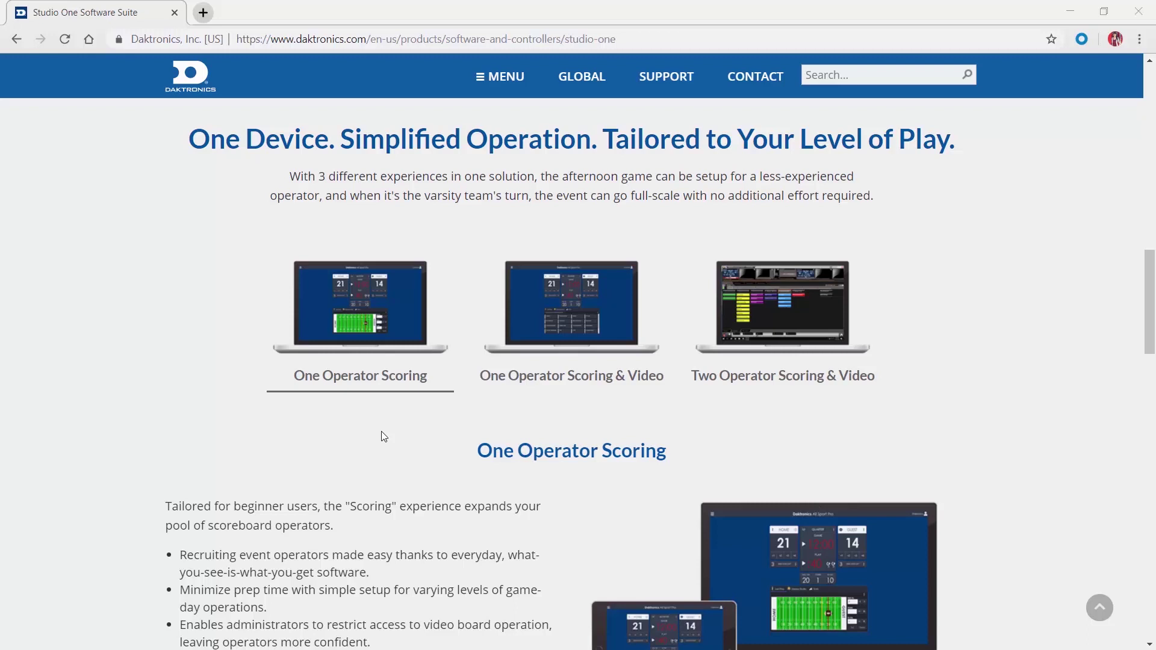
Scroll down the Studio One page to the Download the Brochure and Specifications sections
scroll(382, 433, "down", 3)
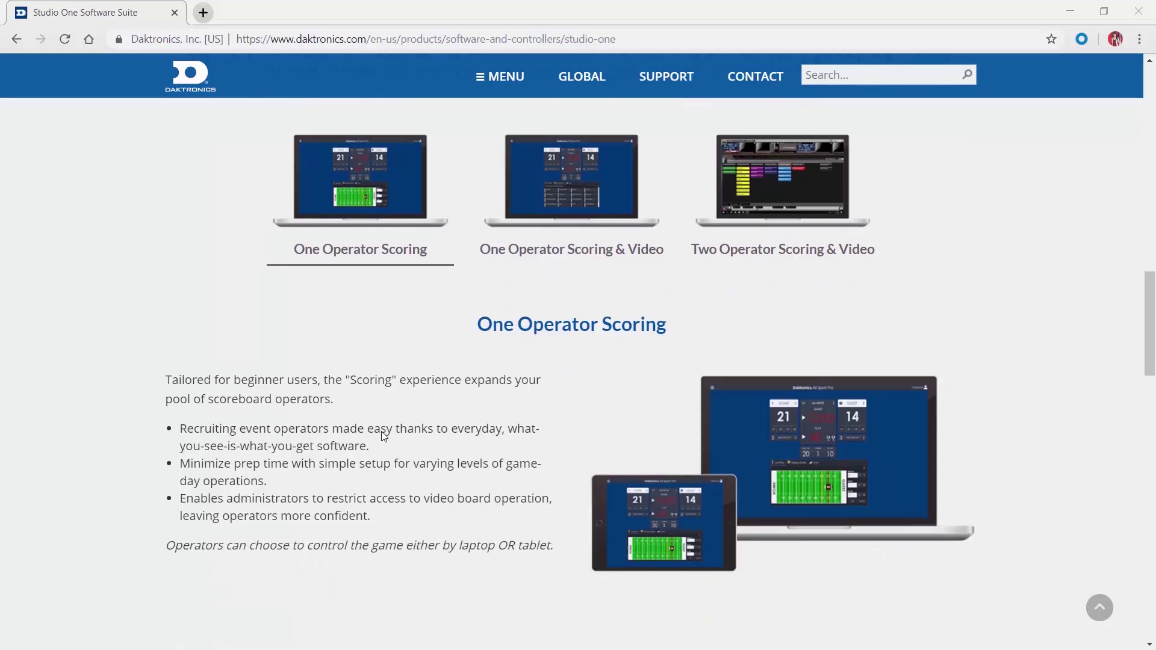
scroll(381, 431, "down", 4)
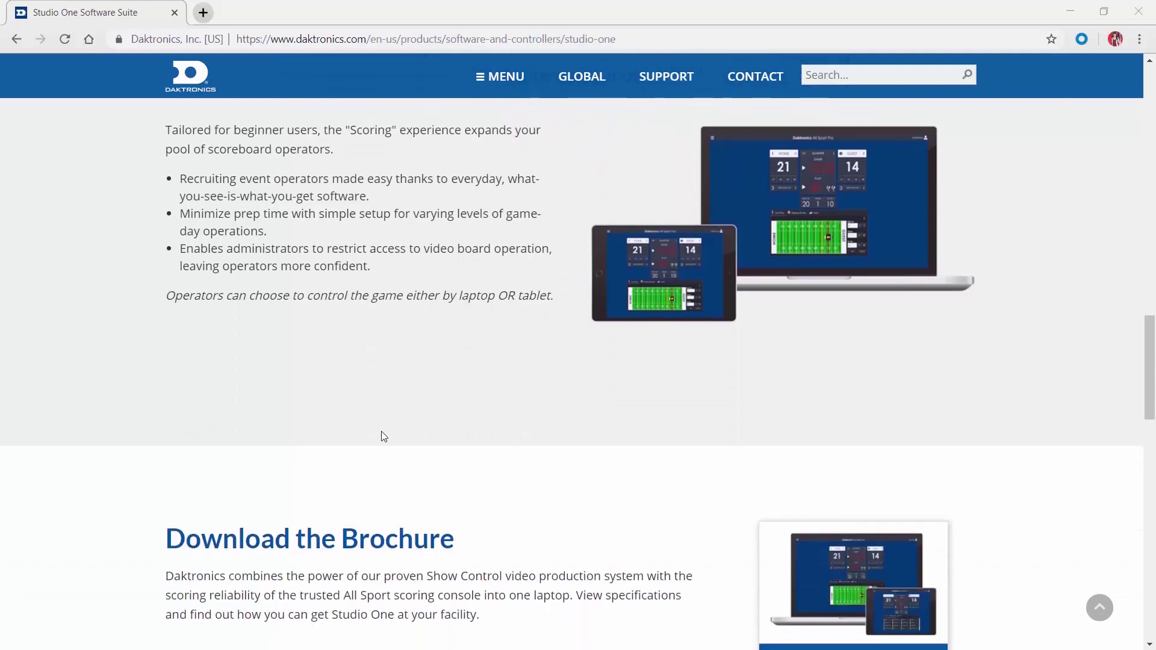
scroll(382, 432, "down", 5)
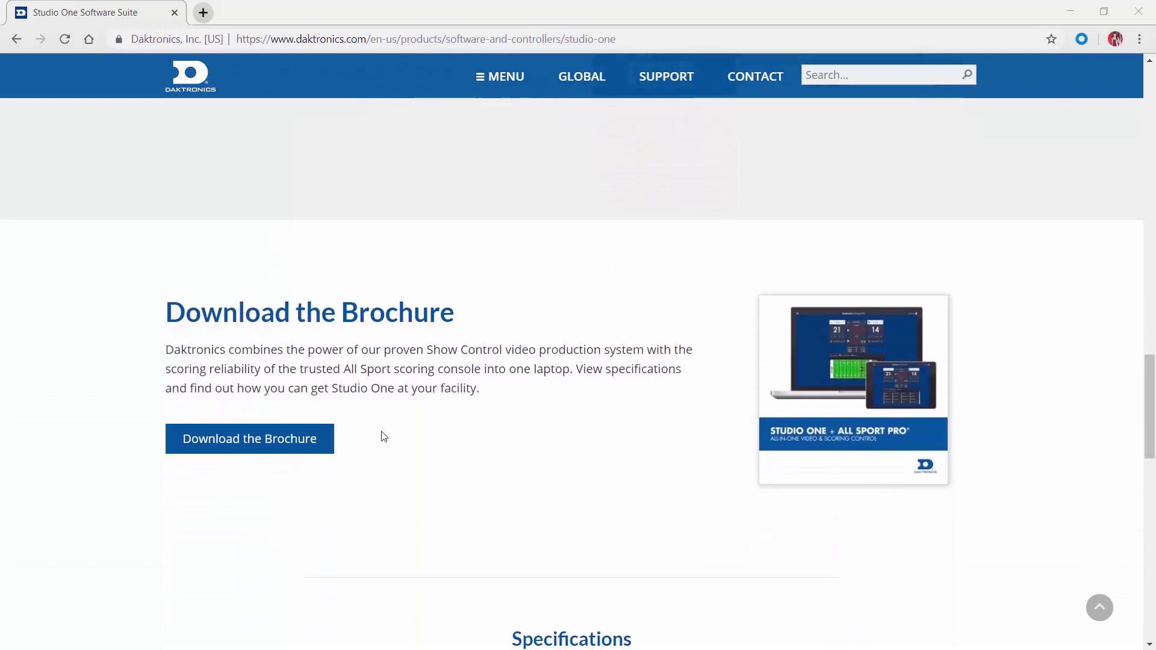
scroll(384, 436, "down", 1)
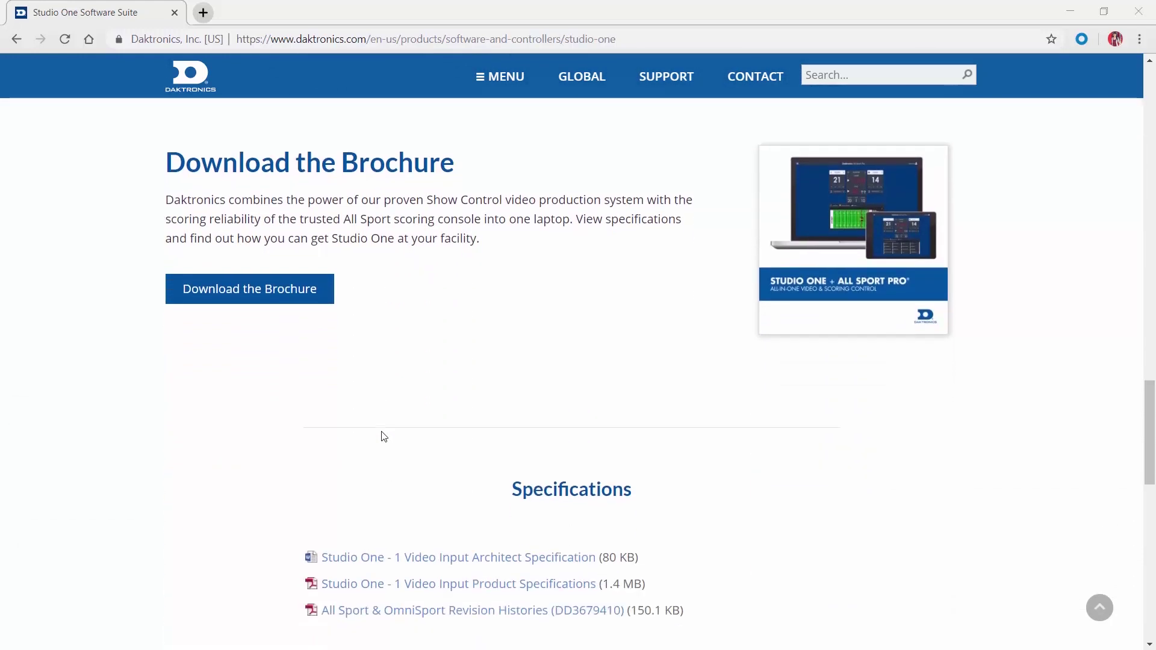
scroll(383, 436, "down", 1)
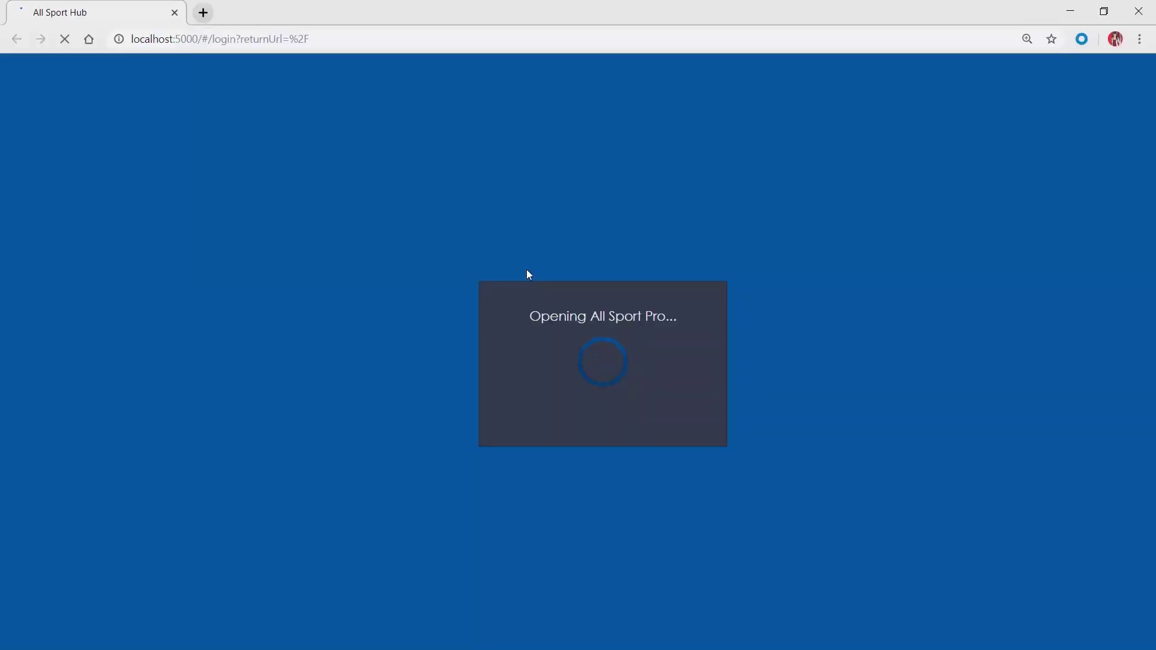
Log in to All Sport Pro with the account's username and password
left_click(473, 206)
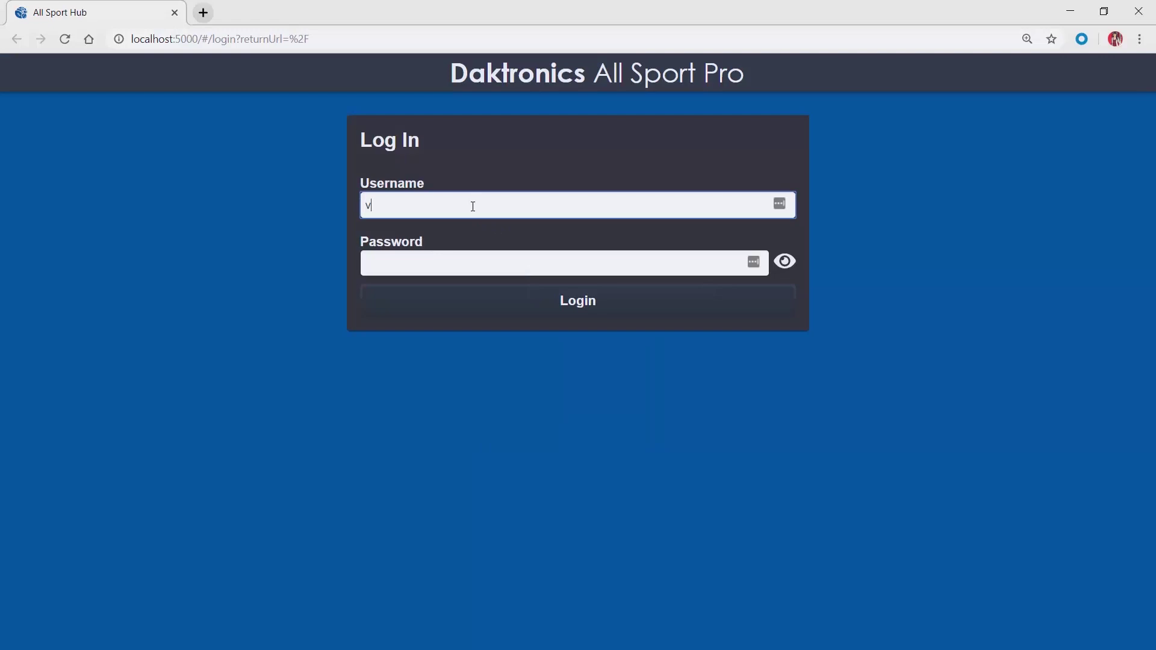
key("Tab")
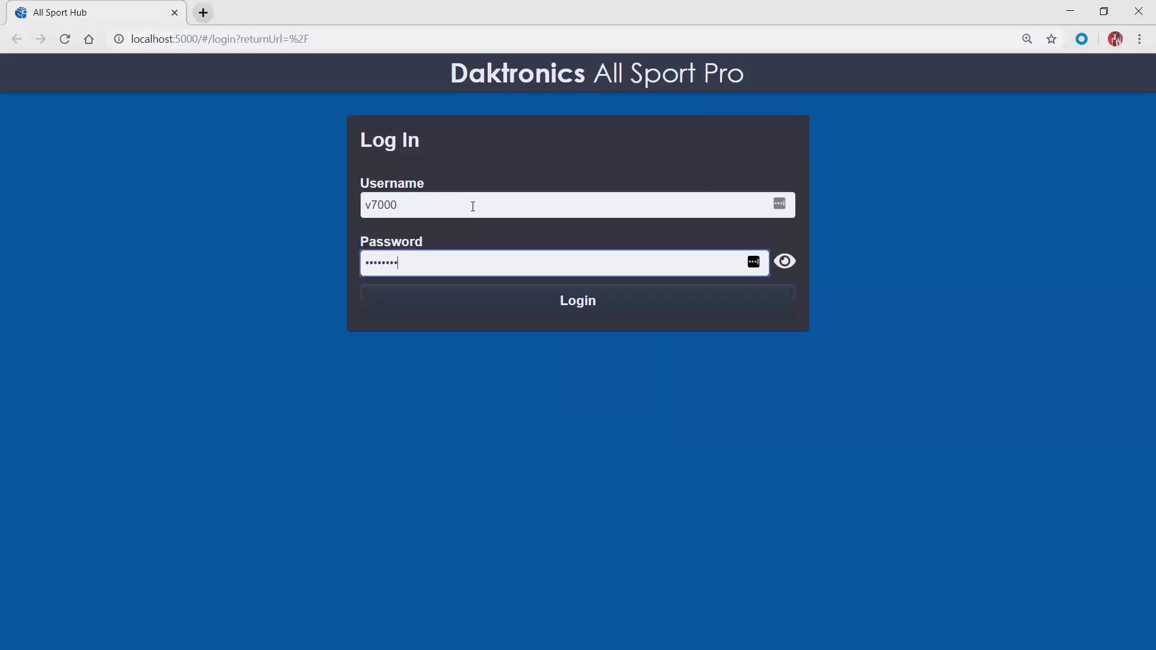
key("Return")
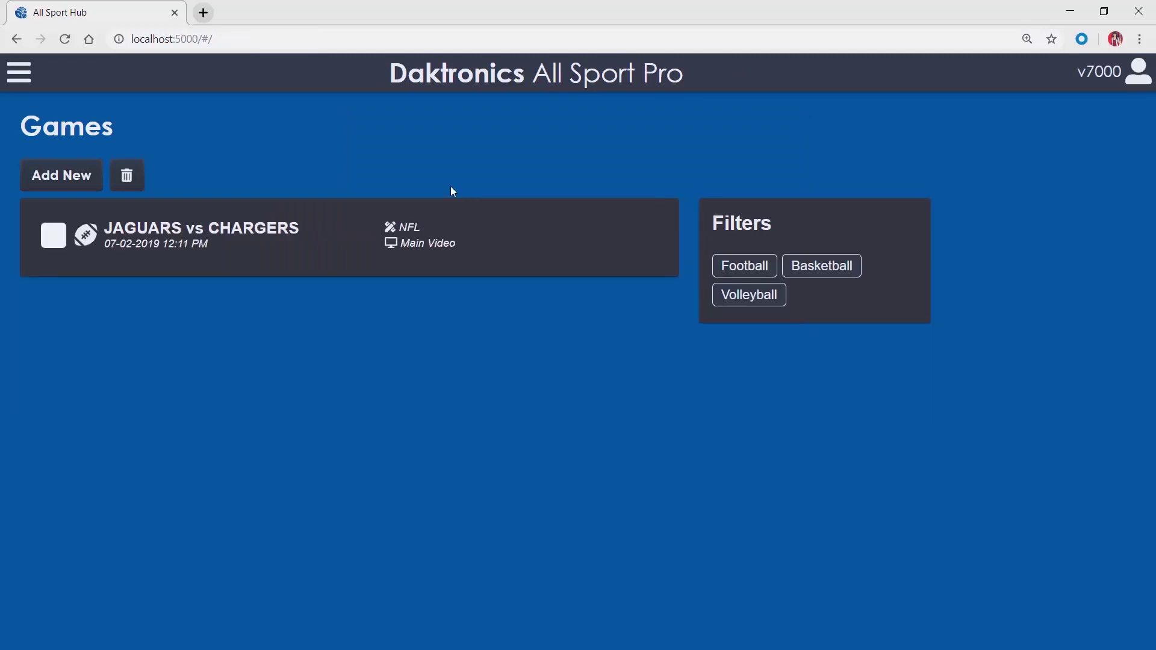
From the Games list, start a new Football High School game, then cancel it
left_click(15, 73)
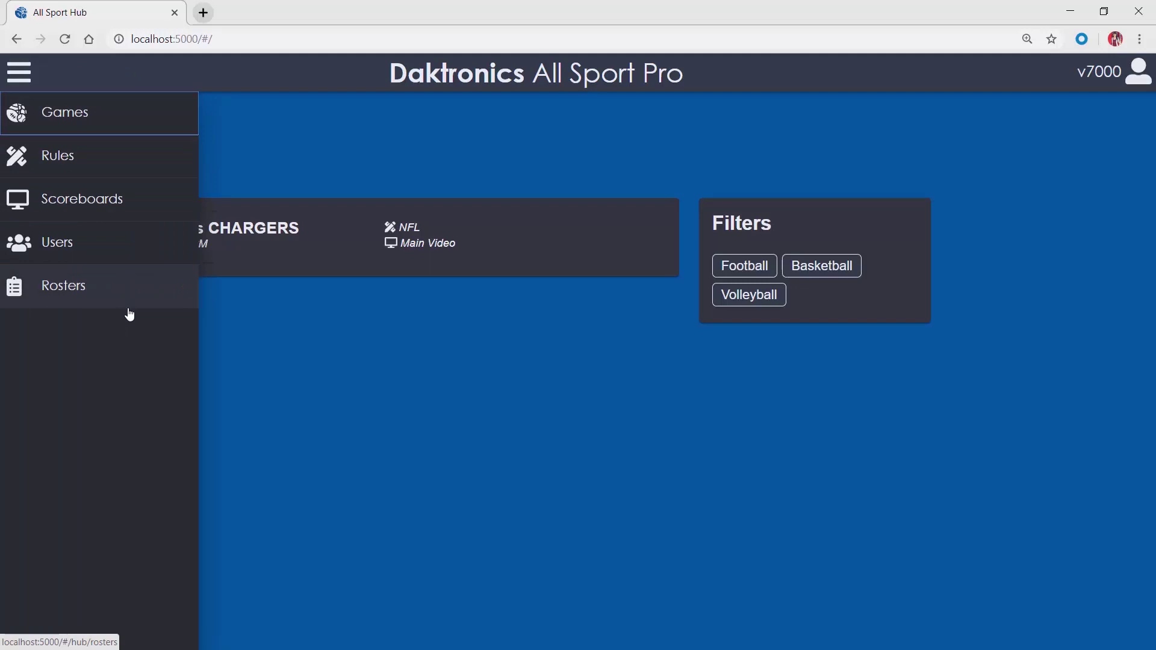
left_click(71, 114)
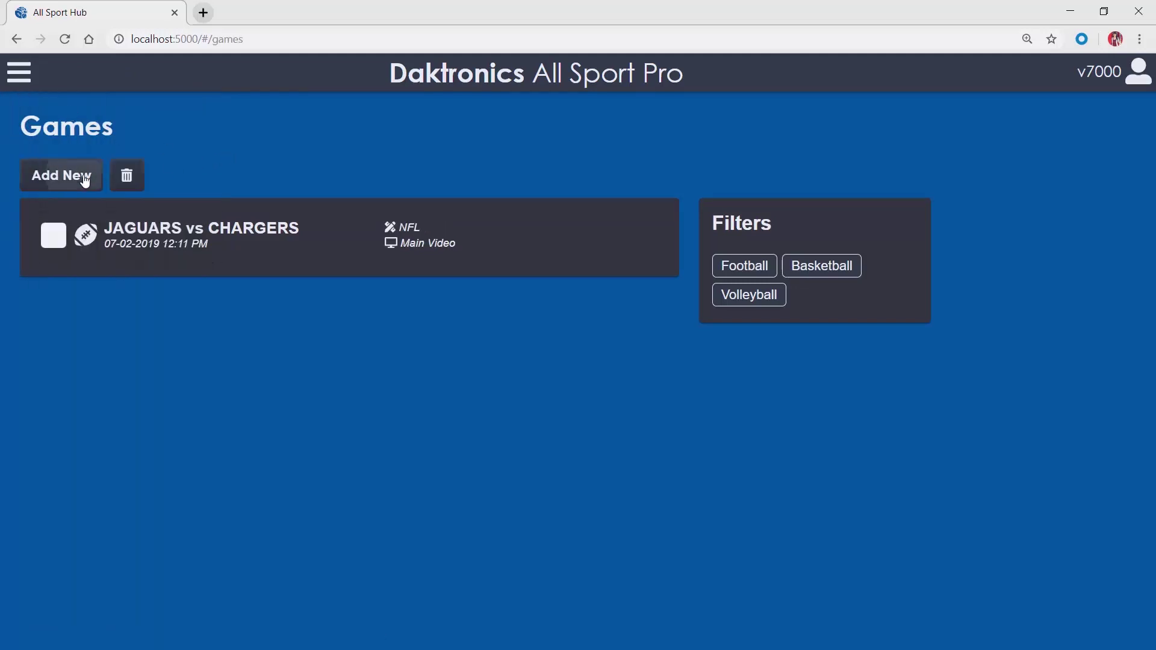
left_click(85, 180)
left_click(482, 272)
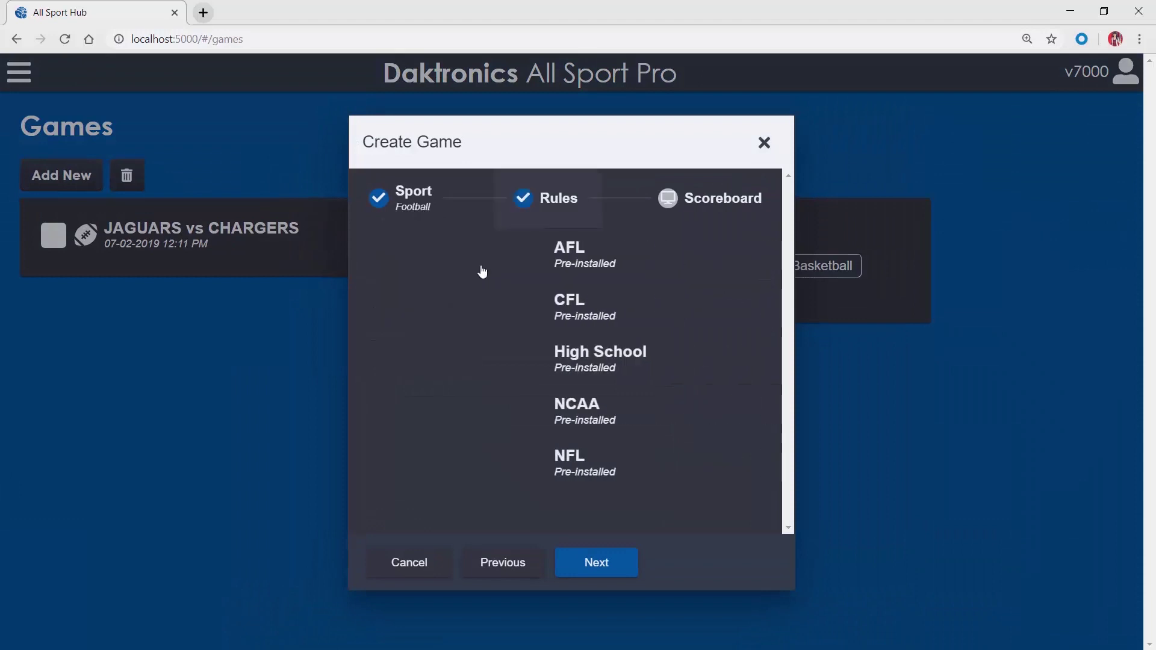
left_click(522, 367)
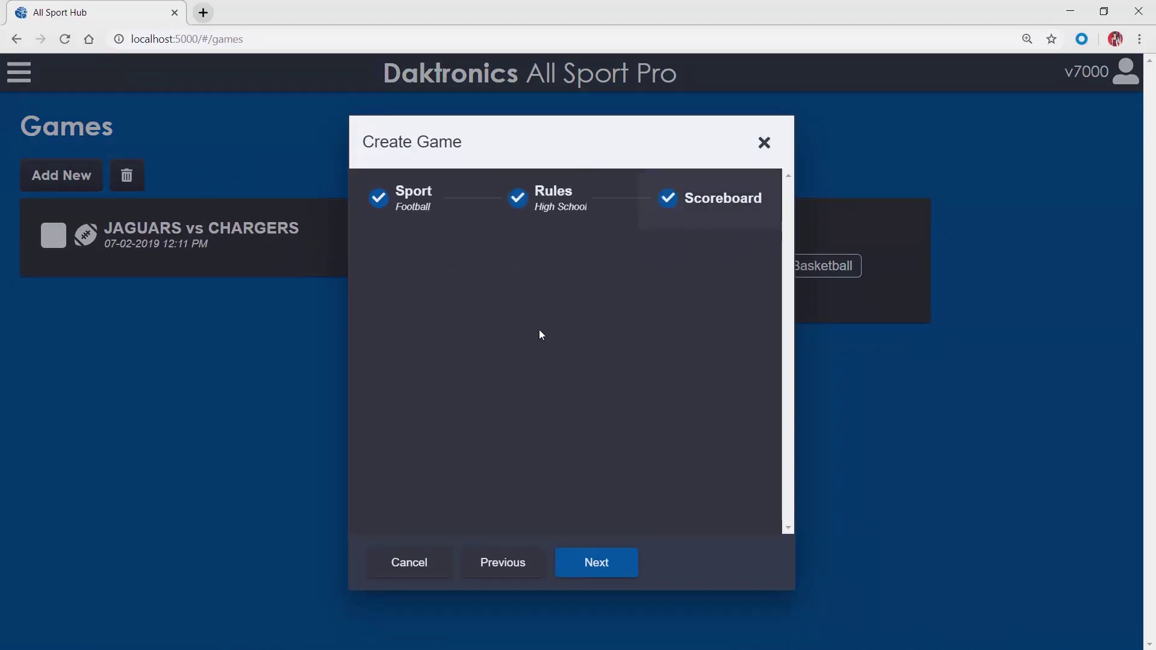
left_click(426, 574)
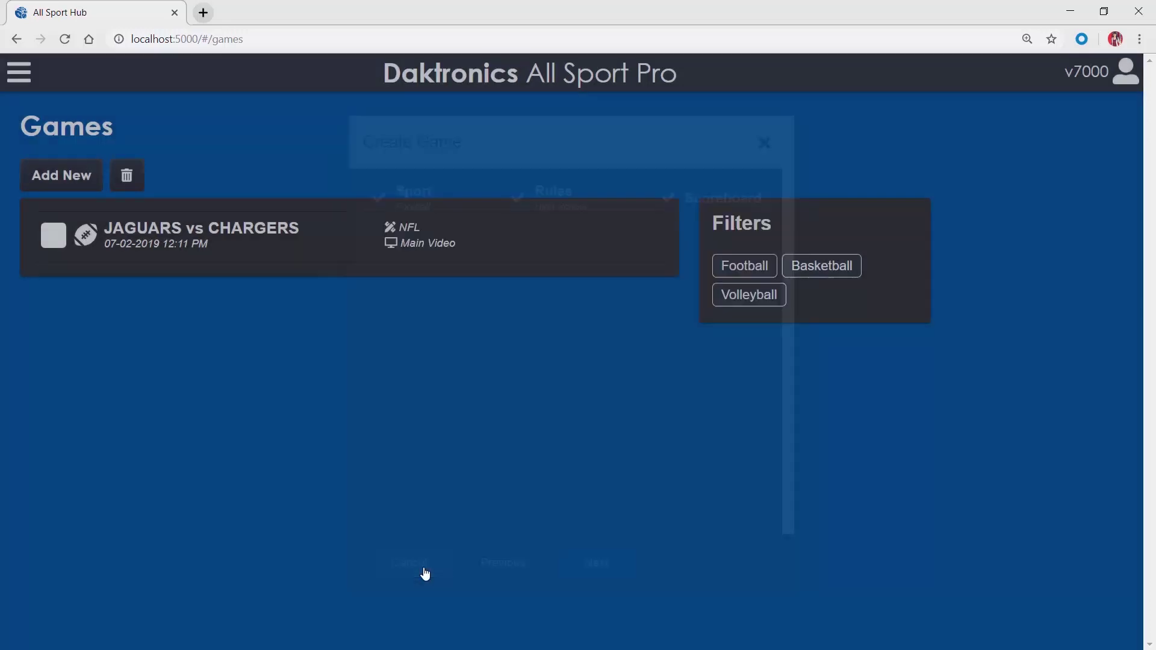
Open the JAGUARS vs CHARGERS game, then leave it with confirmation
left_click(152, 247)
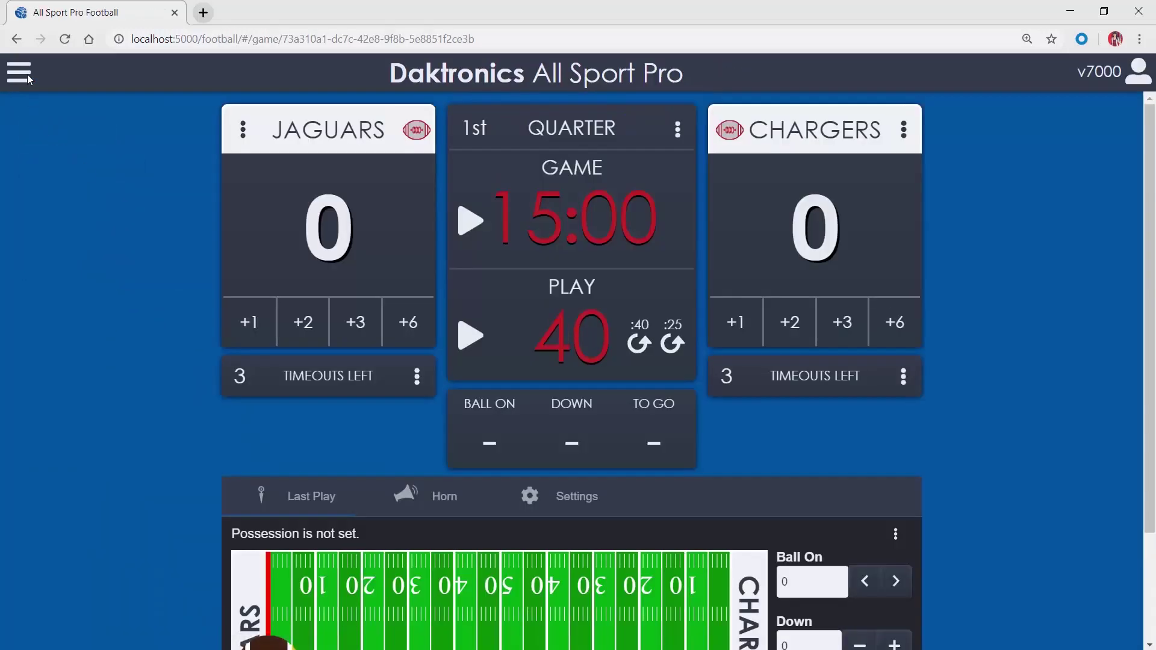
left_click(18, 72)
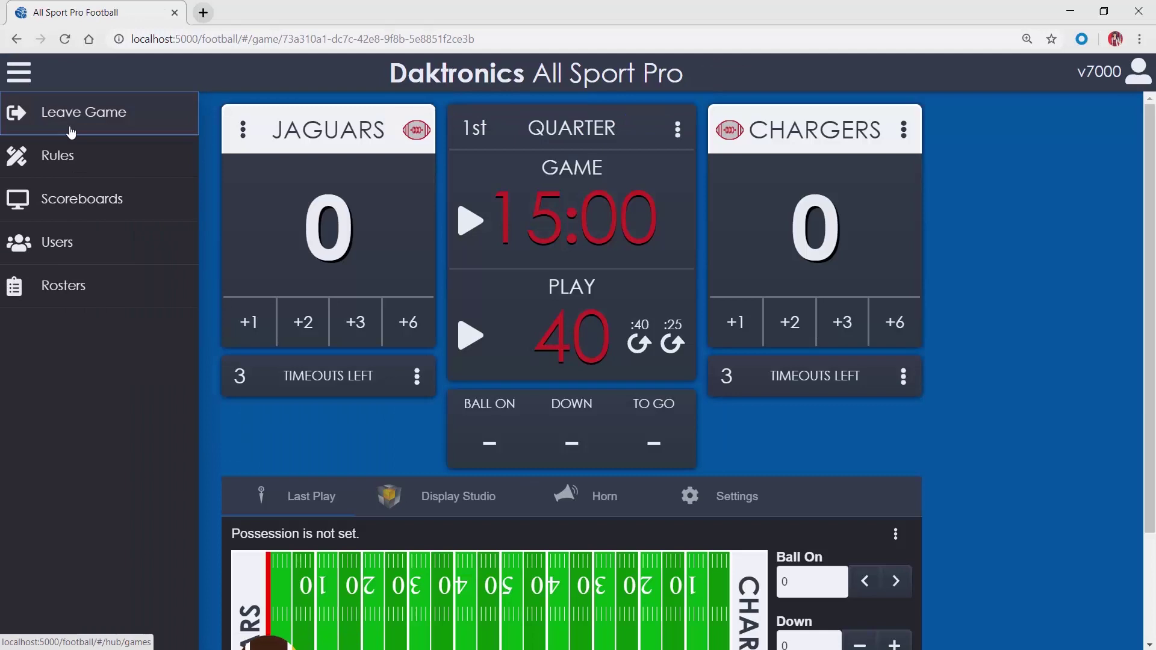
left_click(70, 132)
left_click(429, 416)
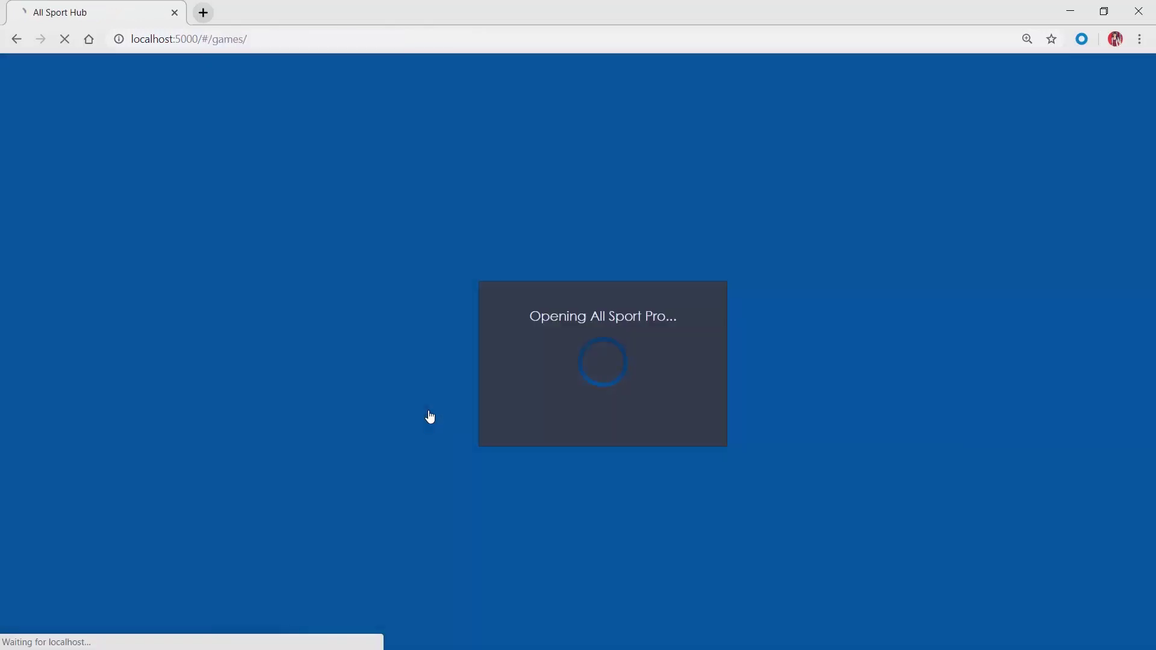
Delete the JAGUARS vs CHARGERS game and go to the Rules page
left_click(53, 238)
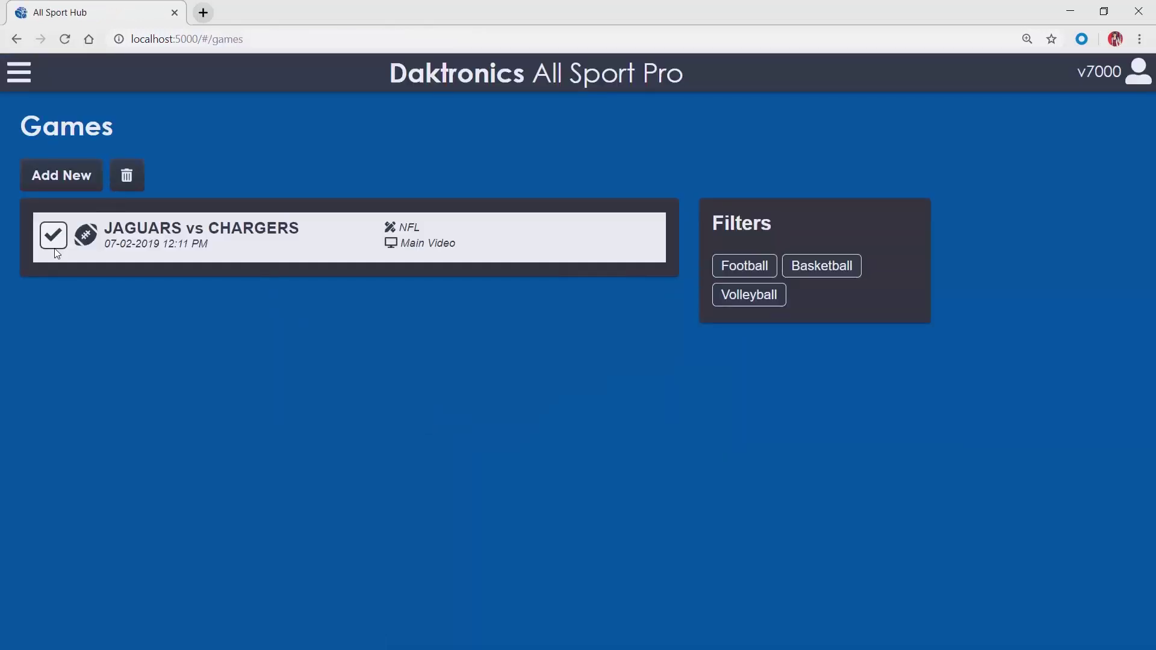
left_click(126, 175)
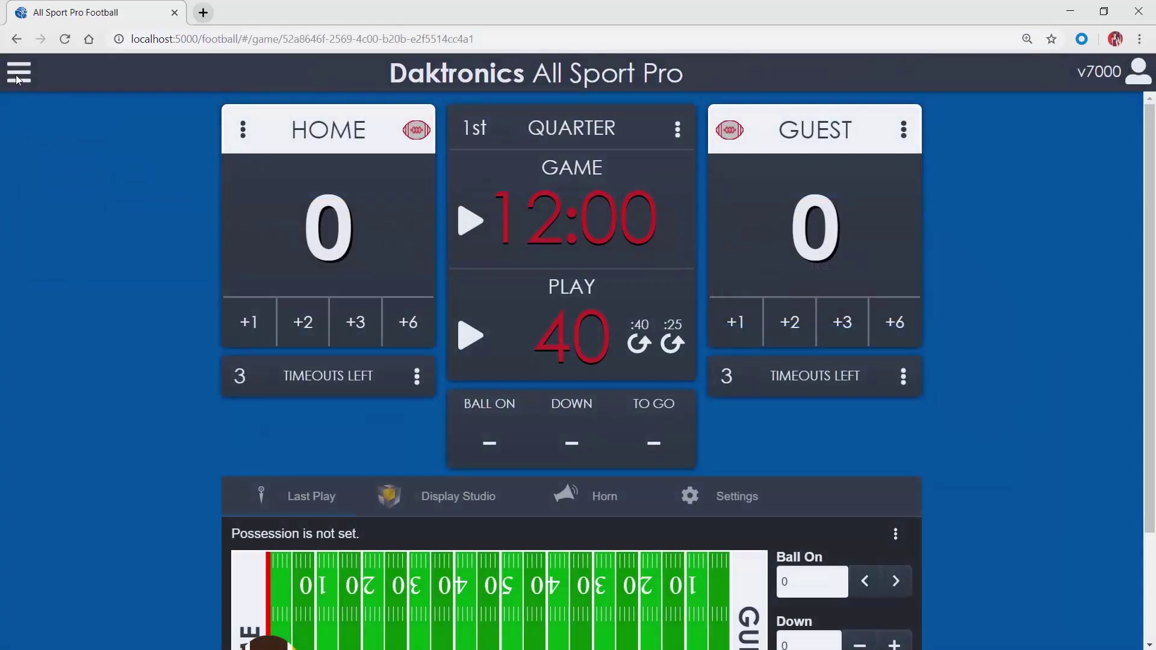
left_click(18, 75)
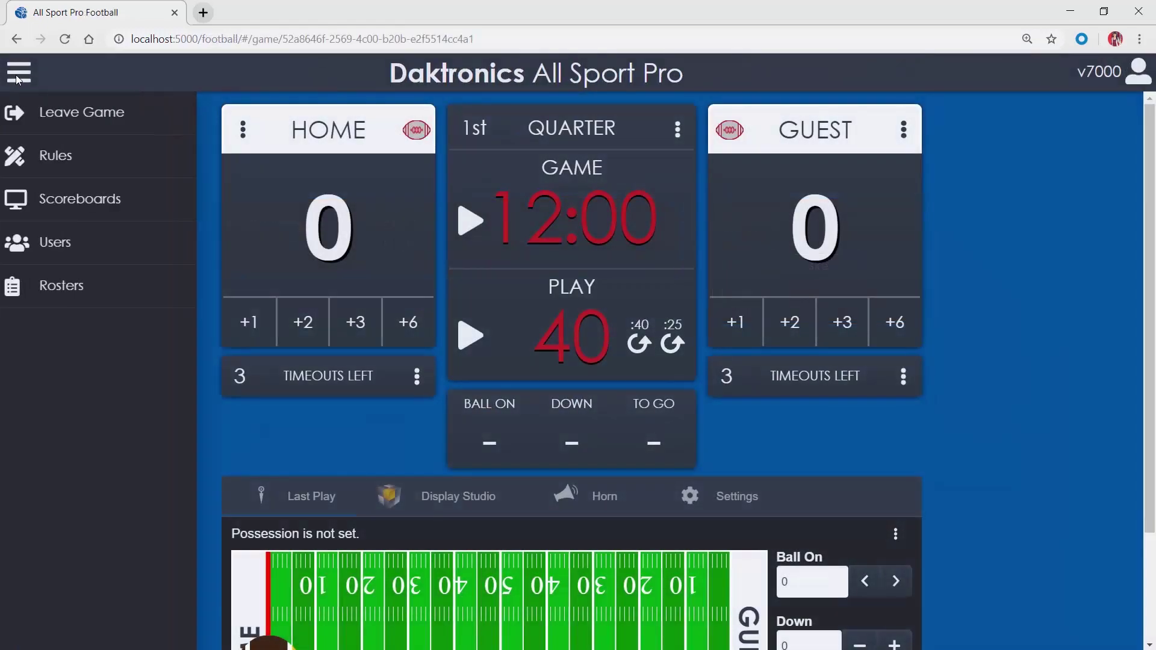
left_click(55, 158)
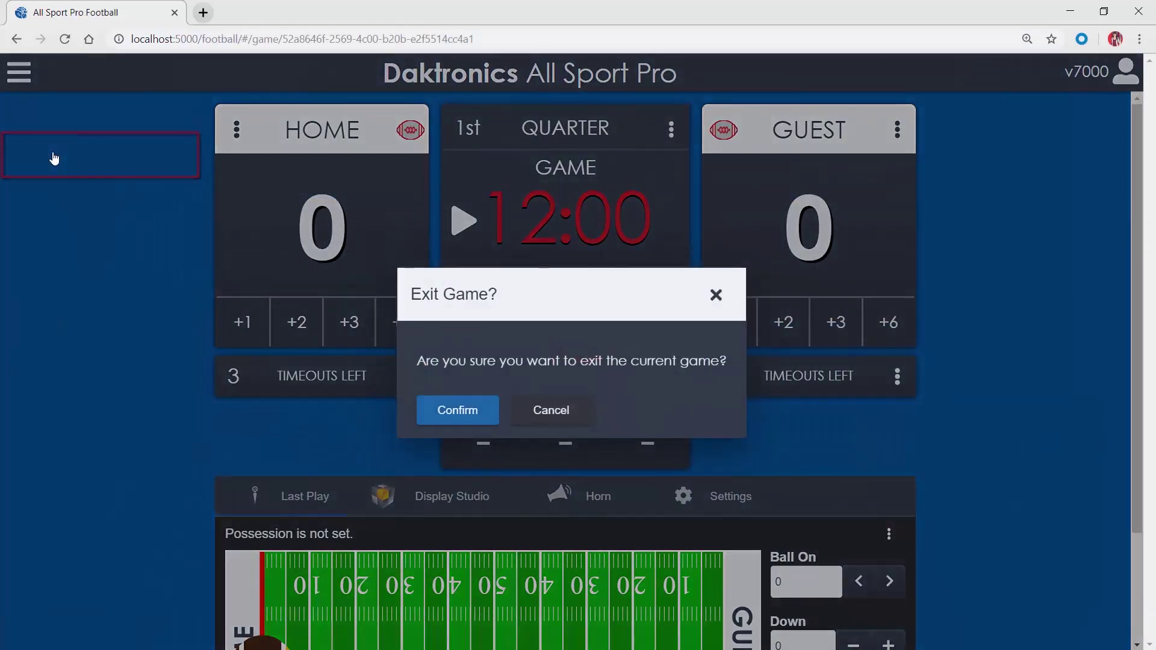
Confirm exiting the game, copy the NCAA football rules and select the ' - Copy' name suffix
left_click(468, 415)
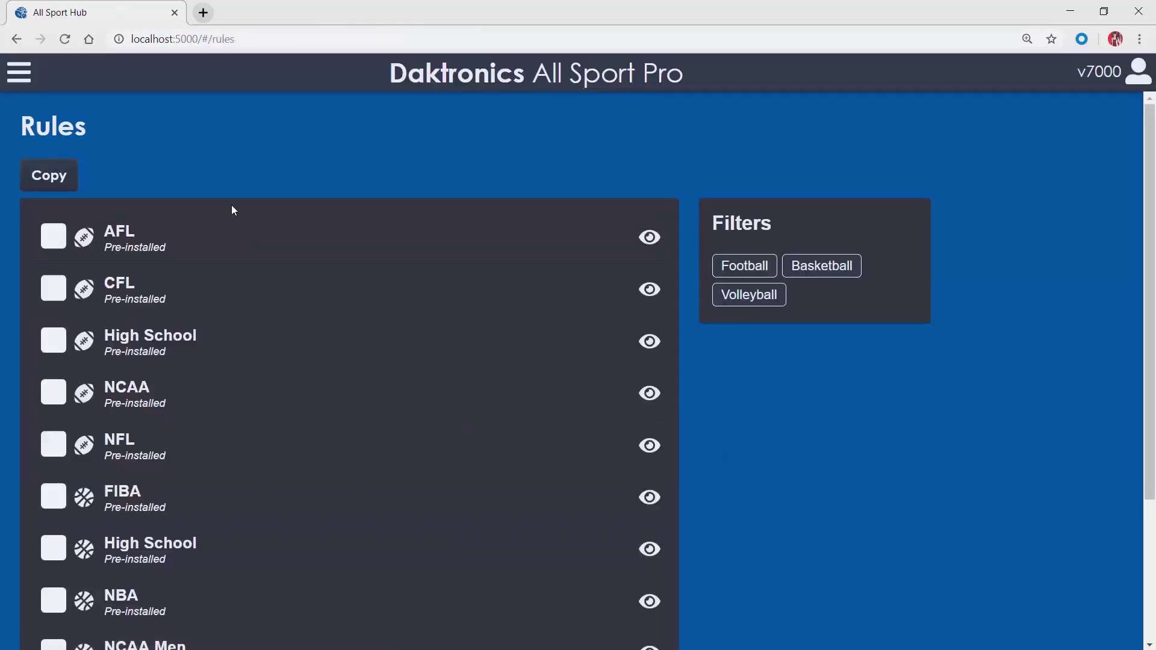
scroll(241, 274, "down", 3)
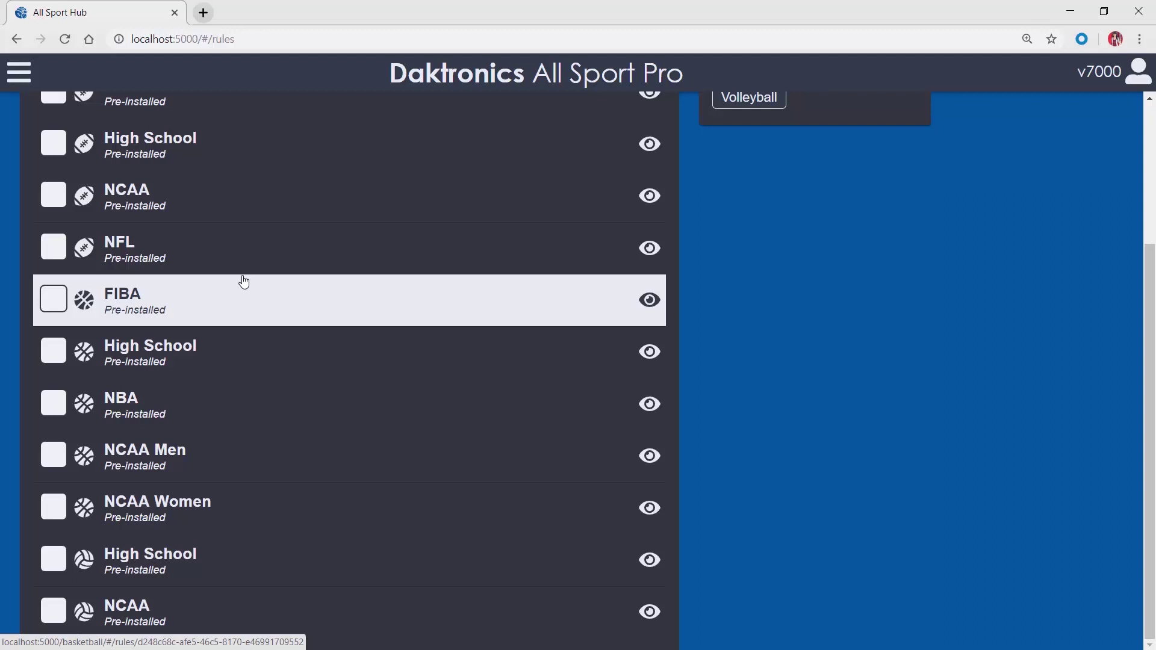
scroll(241, 281, "up", 3)
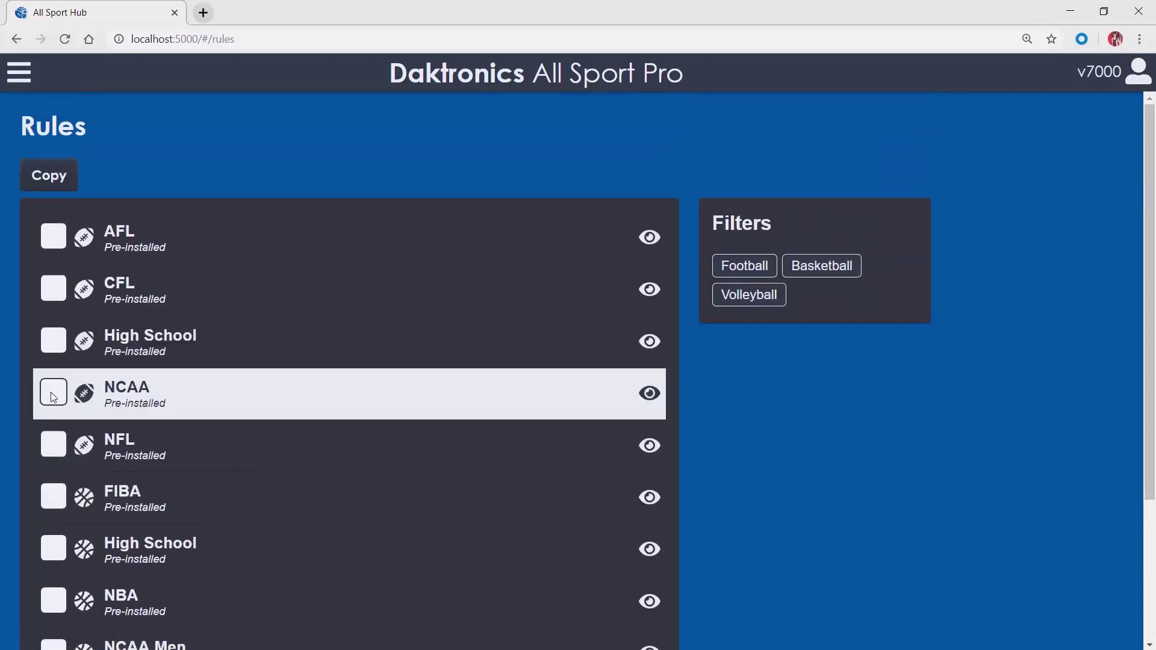
left_click(51, 177)
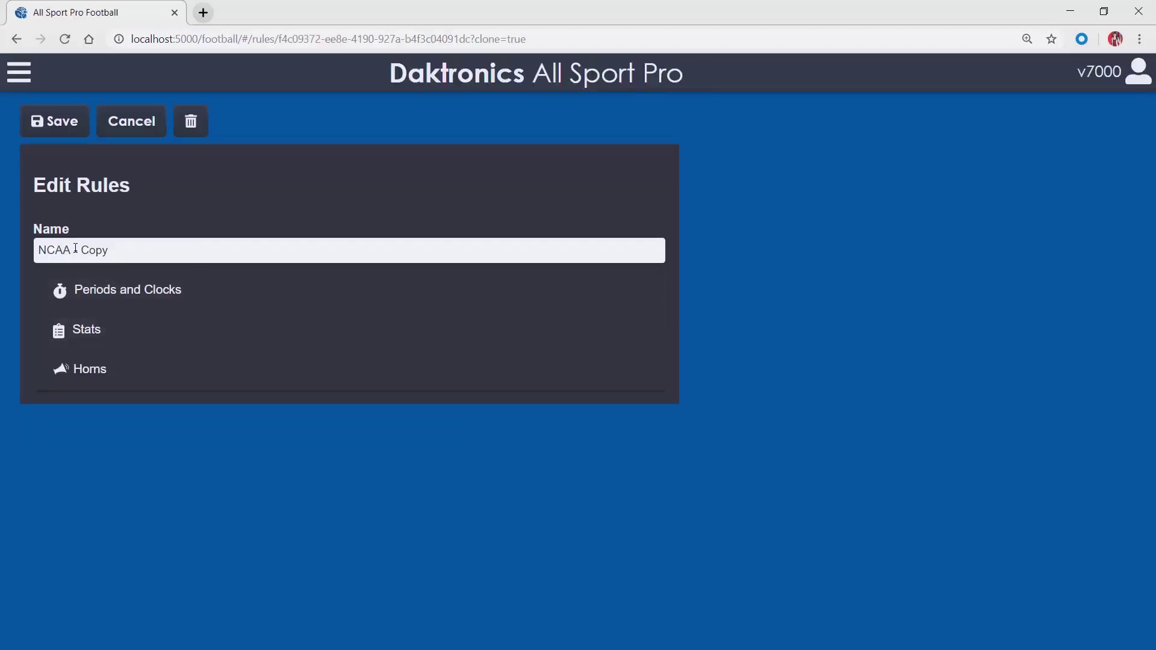
left_click_drag(73, 250, 265, 244)
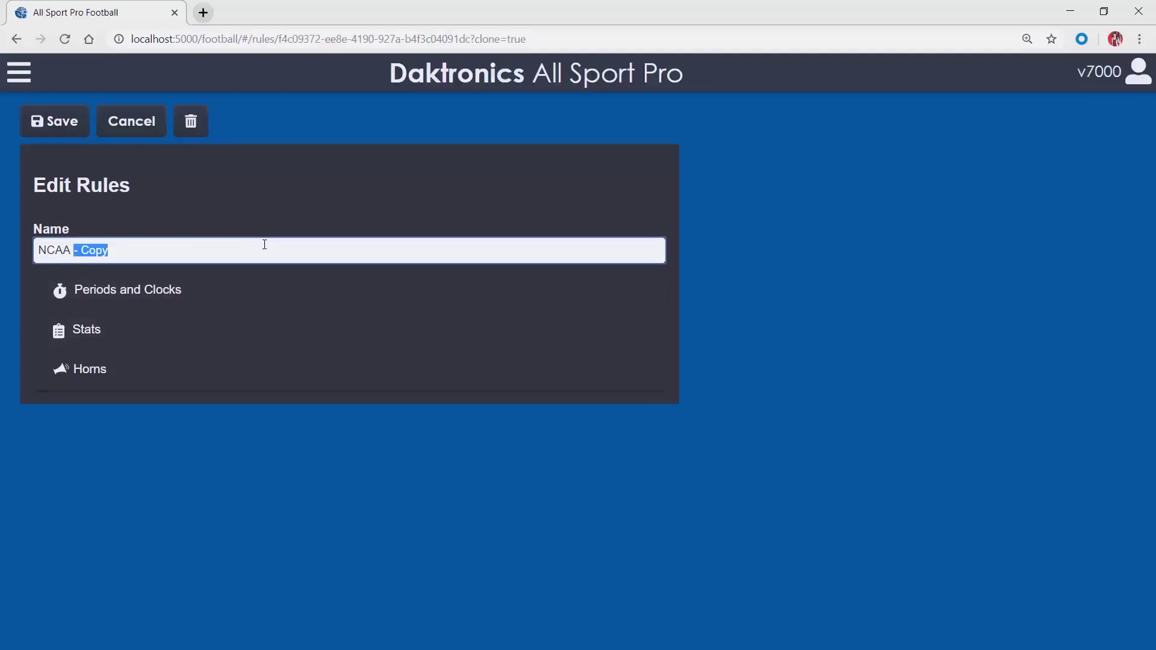
Replace the suffix with 2 and save the copied rules as NCAA 2
type("2")
left_click(55, 121)
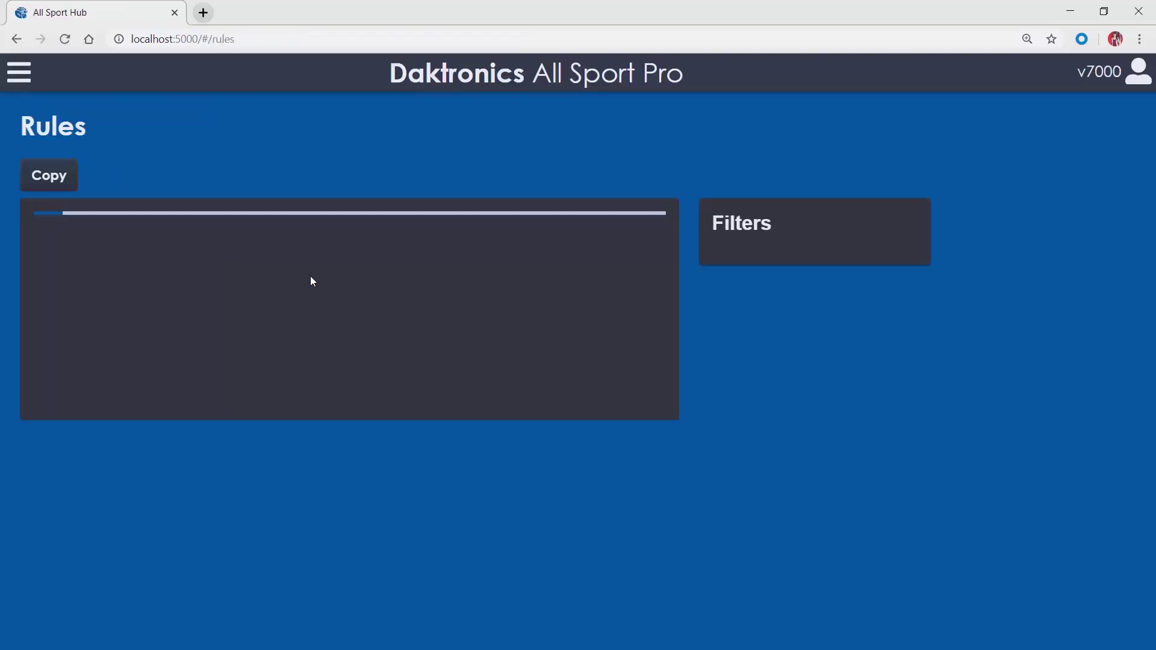
left_click(229, 336)
Open the Main Video scoreboard's settings from Scoreboards and scroll through them
left_click(16, 75)
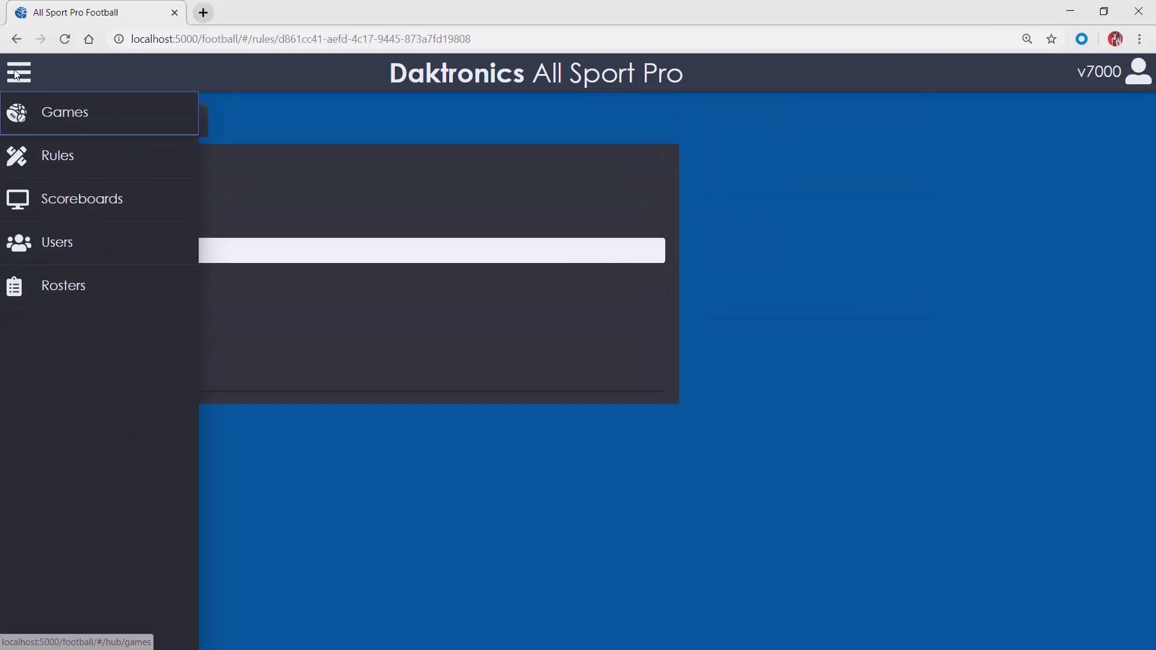
left_click(67, 200)
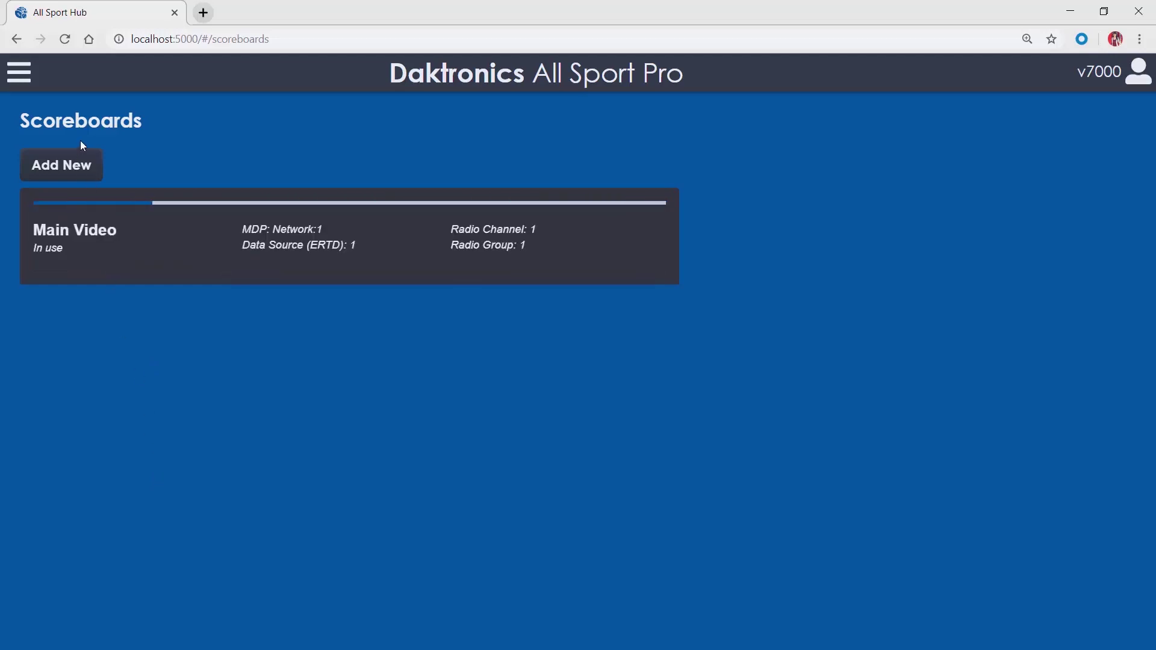
left_click(93, 245)
scroll(252, 271, "down", 3)
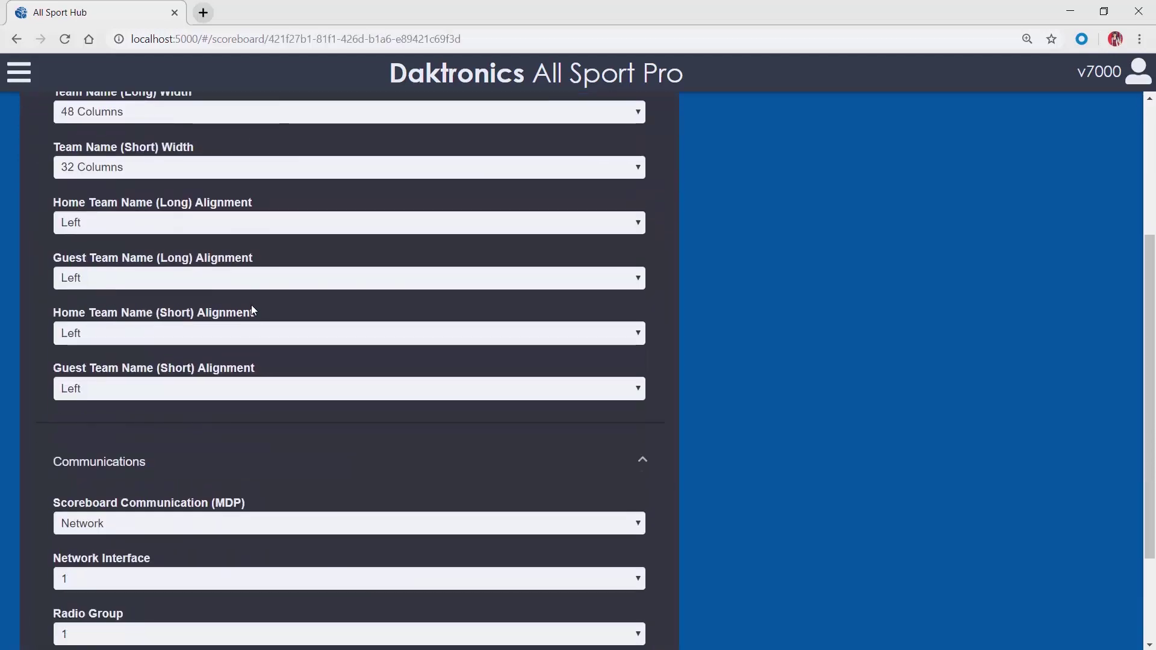
scroll(252, 319, "down", 2)
scroll(250, 332, "up", 9)
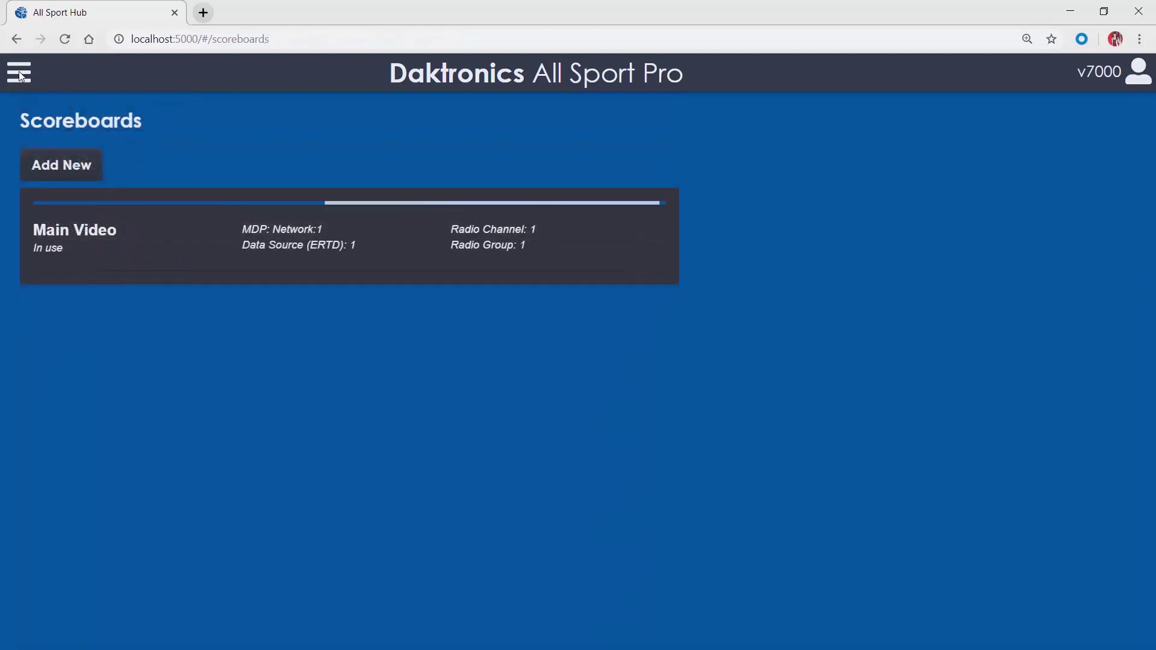
On the Users page, create a new user account with a username and password
left_click(19, 73)
left_click(51, 240)
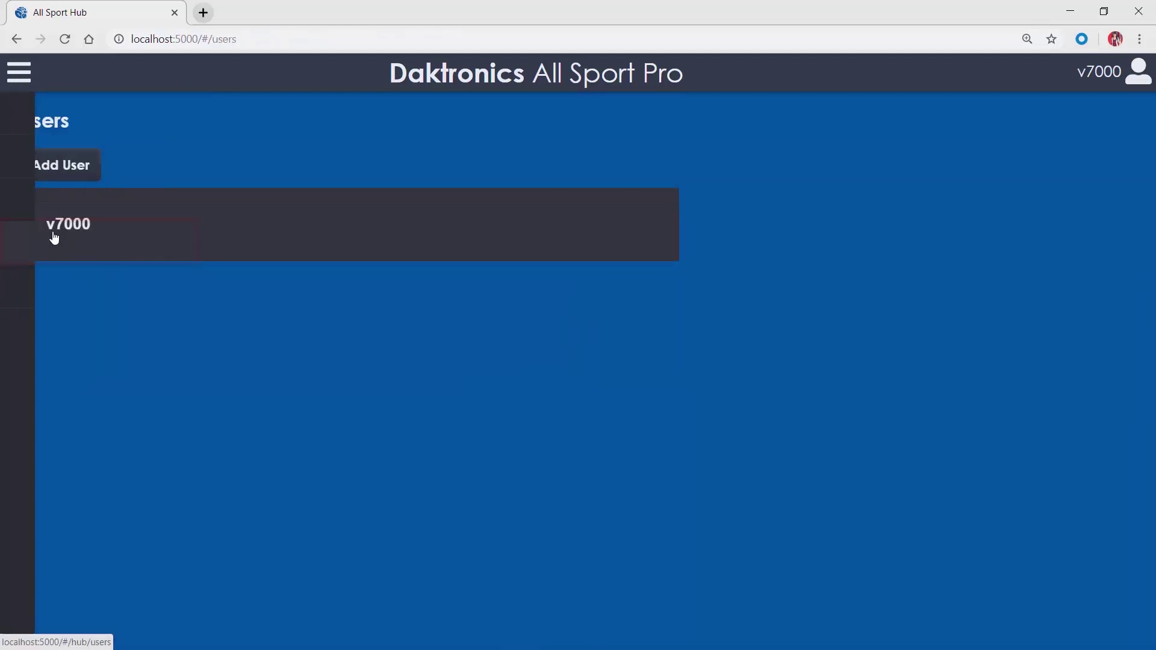
left_click(89, 169)
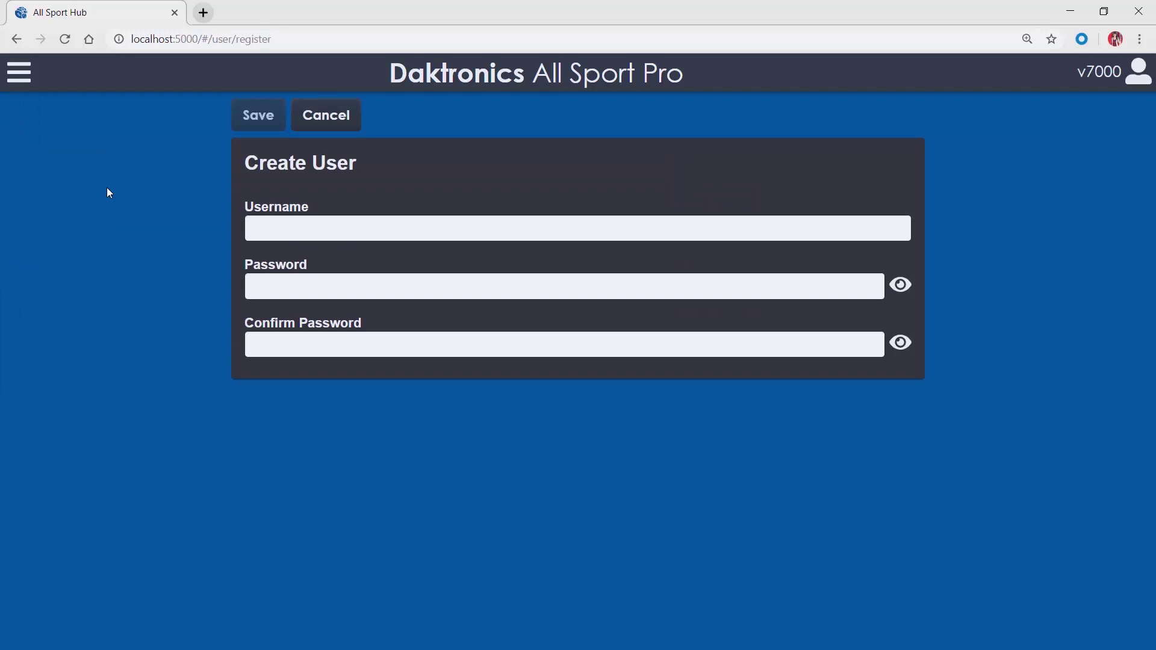
left_click(387, 233)
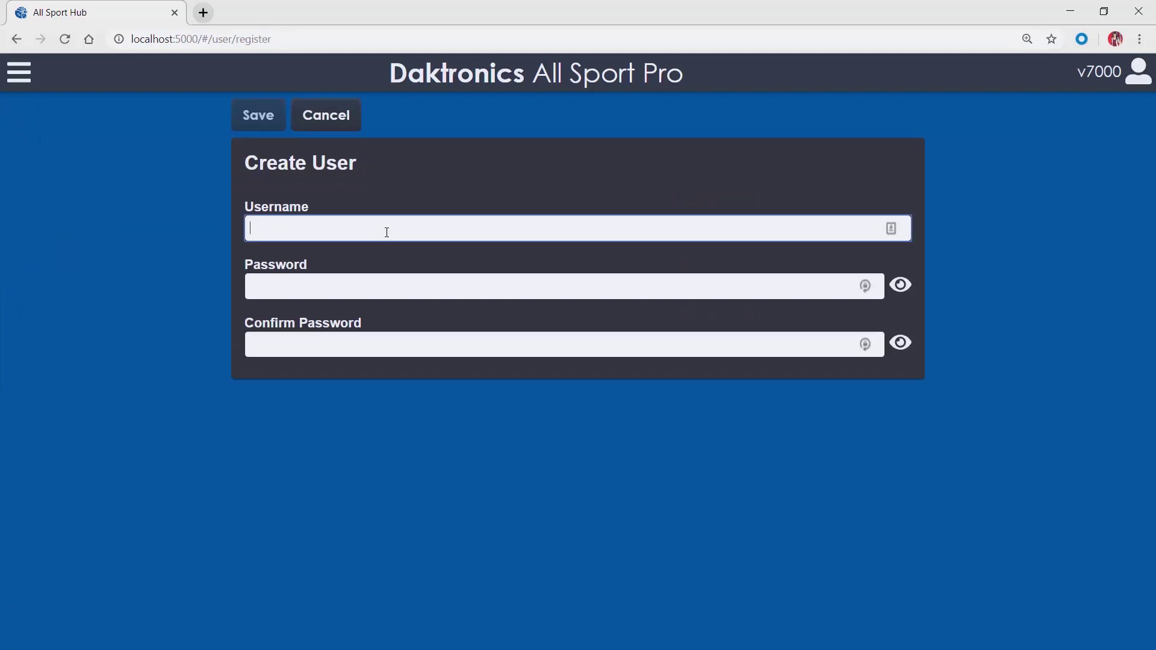
type("kelly")
key("Return")
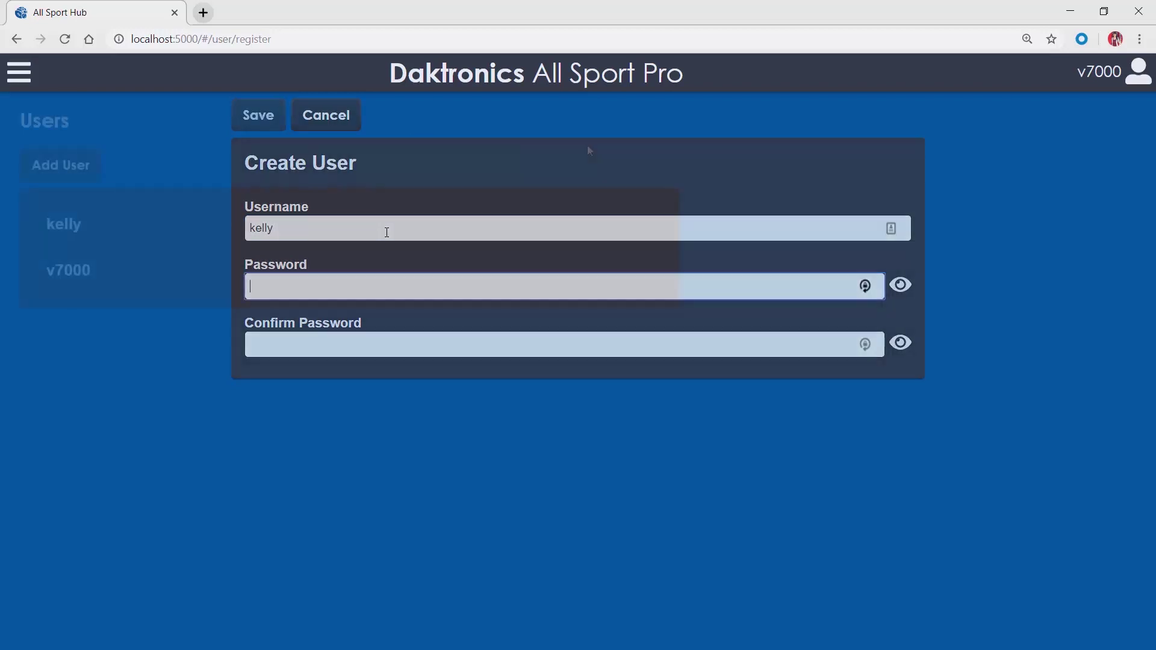
Set the theme's background colour to dark red (#660000) in Theming and save
left_click(1092, 87)
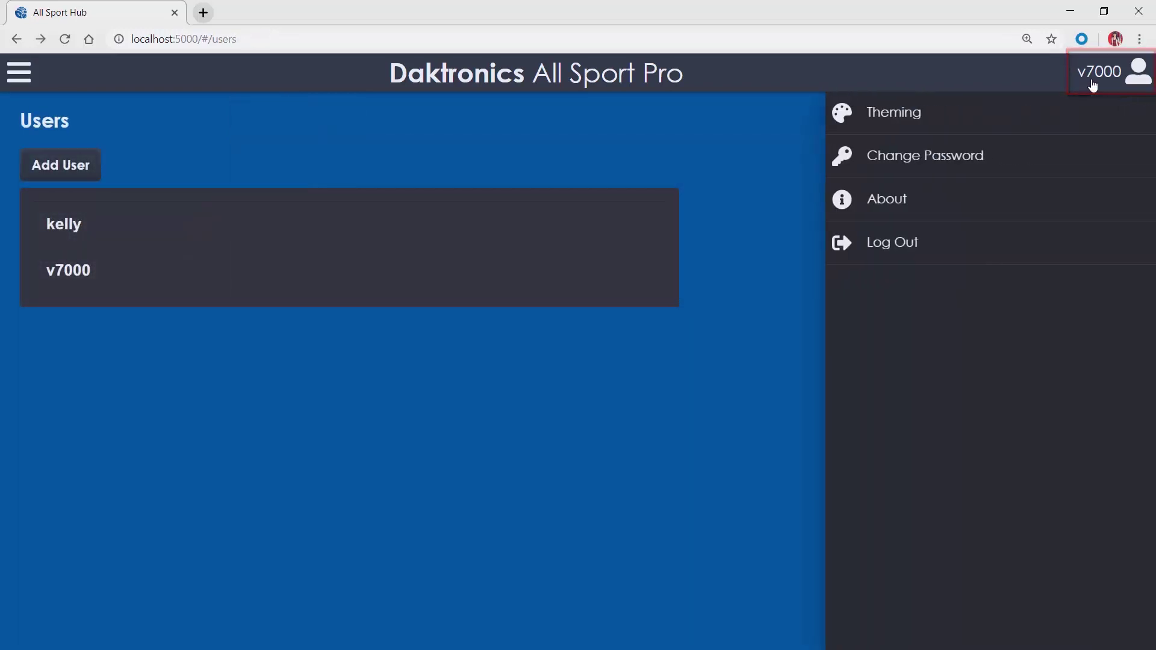
left_click(901, 118)
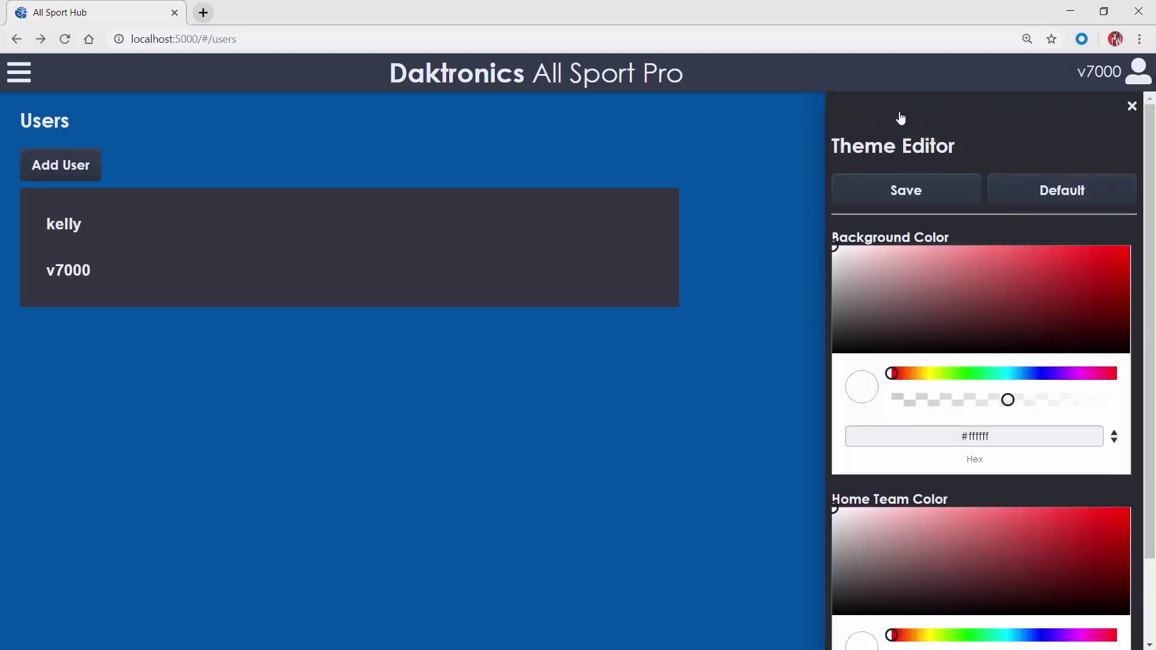
left_click_drag(929, 297, 1136, 315)
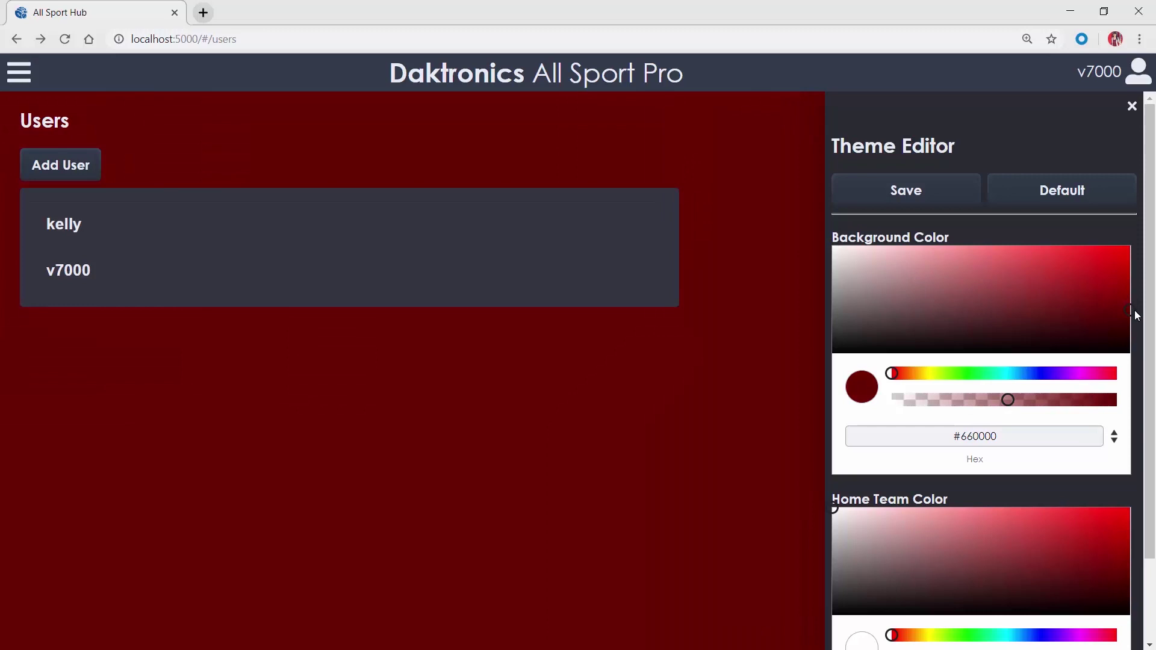
left_click(944, 208)
Open Change Password without changing anything, then view the About information
left_click(1091, 84)
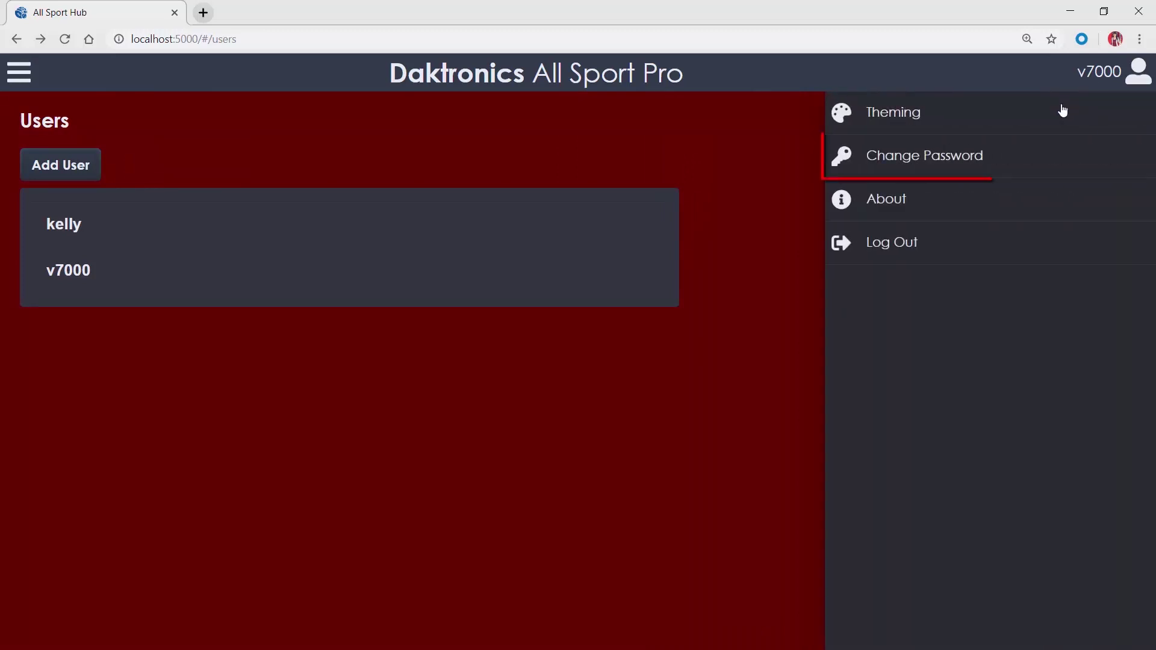
left_click(997, 159)
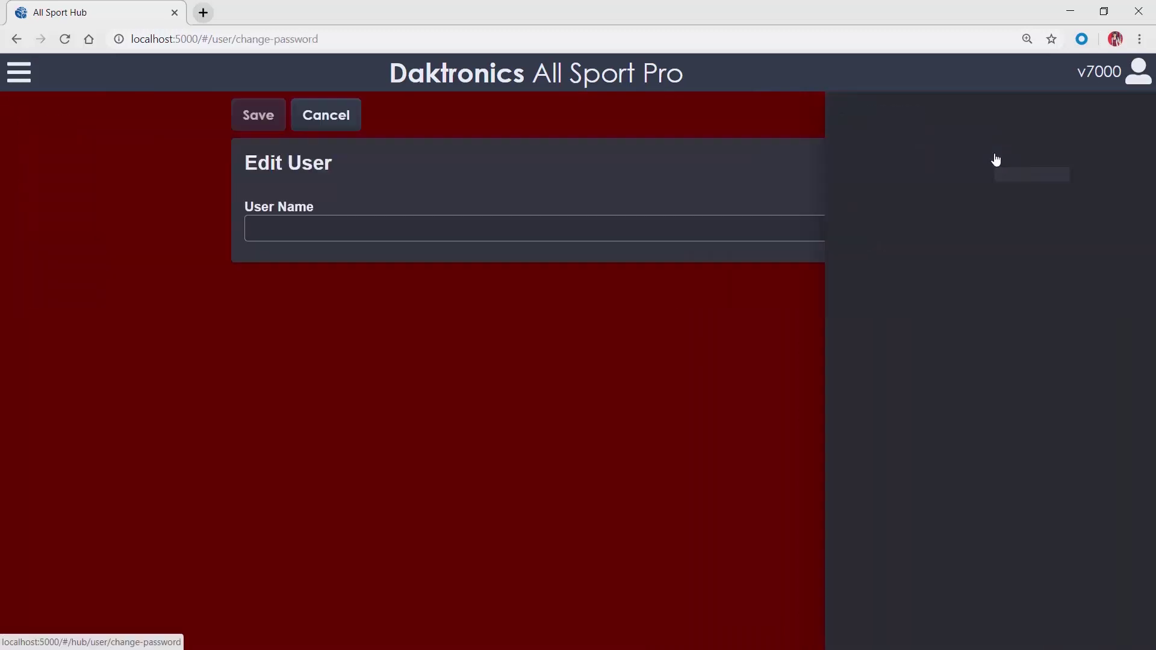
left_click(1127, 81)
left_click(1122, 78)
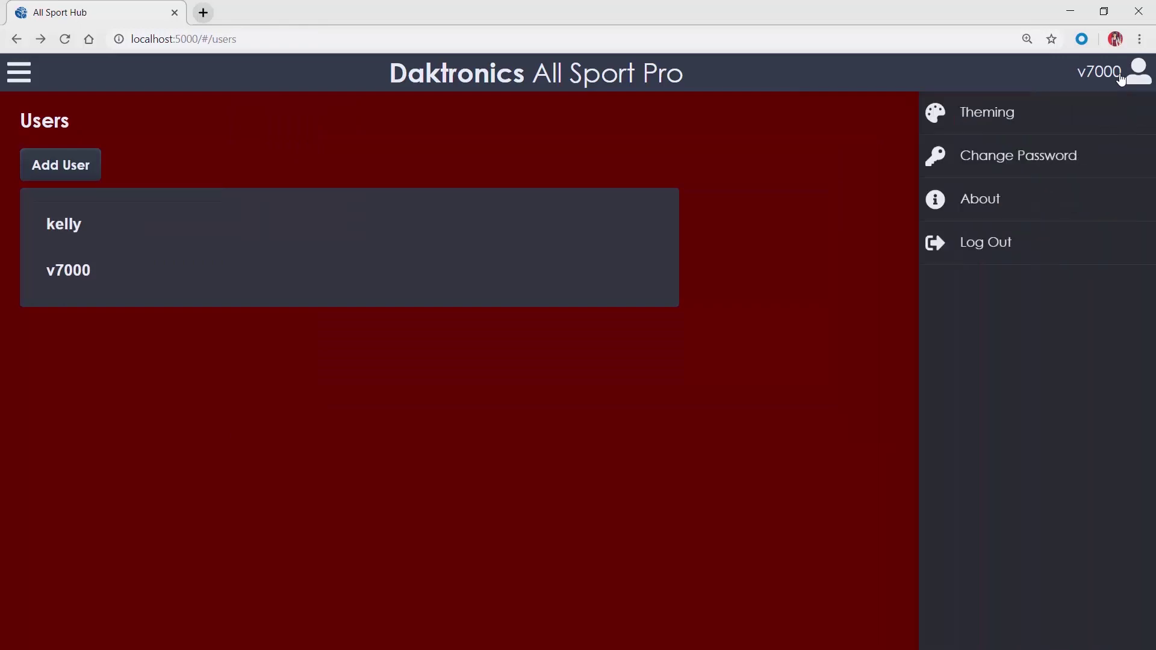
left_click(945, 197)
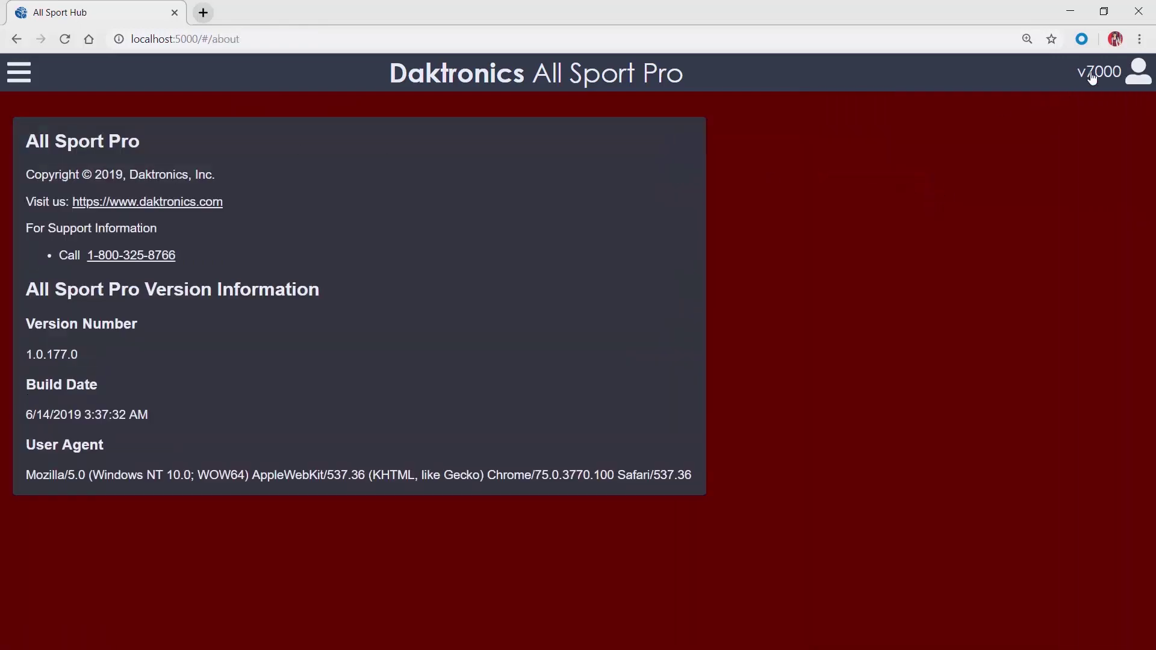
Log out and sign back in to reach the Games list
left_click(1093, 78)
left_click(929, 246)
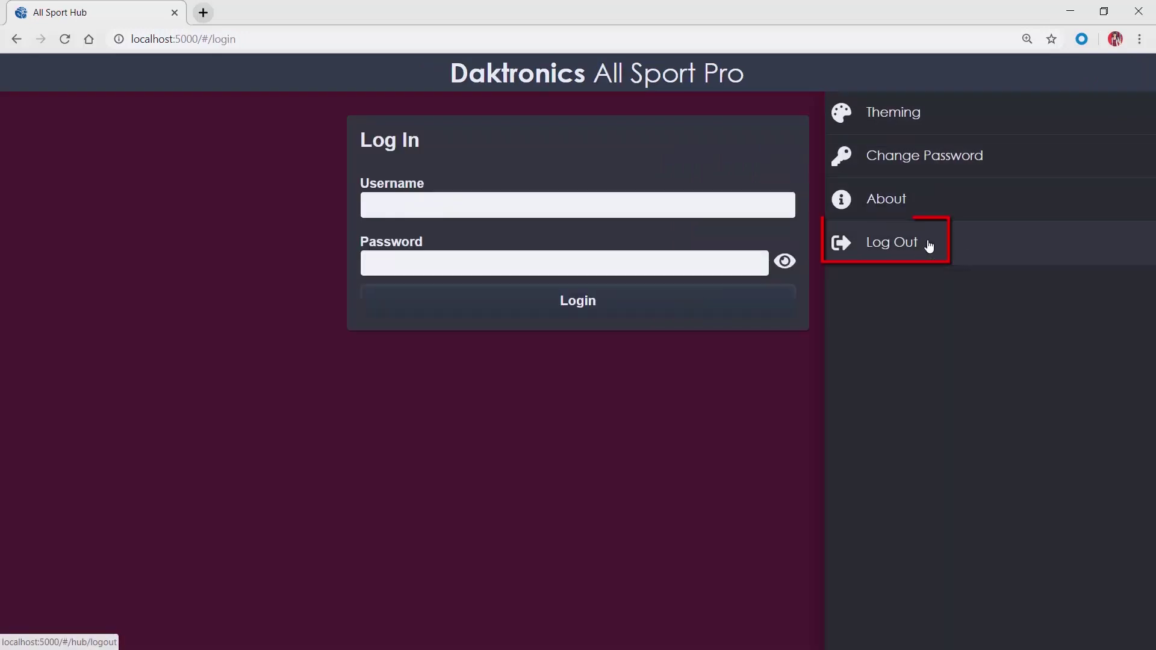
left_click(548, 218)
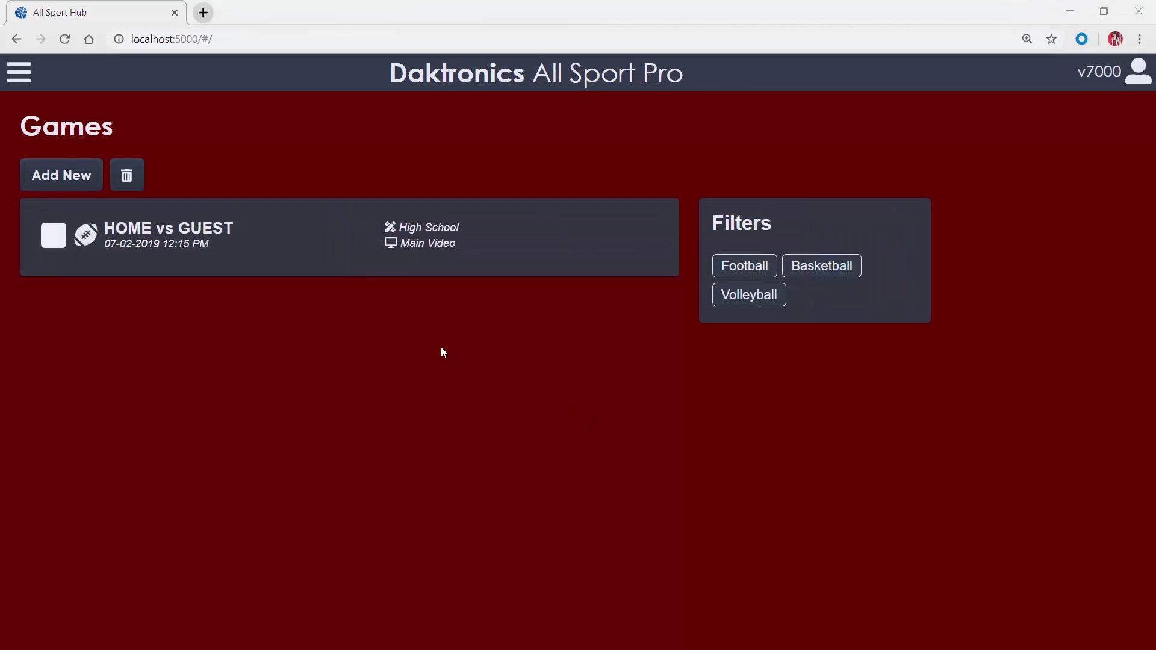
Open the HOME vs GUEST game and rename the home team to SOONERS
left_click(199, 247)
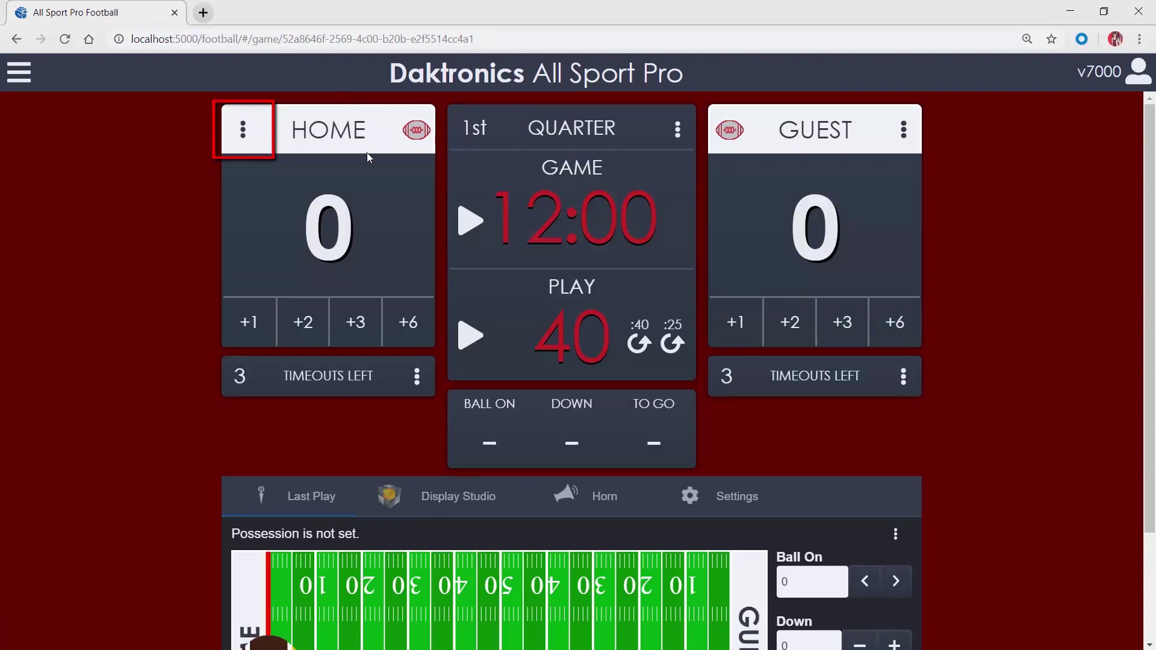
left_click(242, 129)
left_click(485, 344)
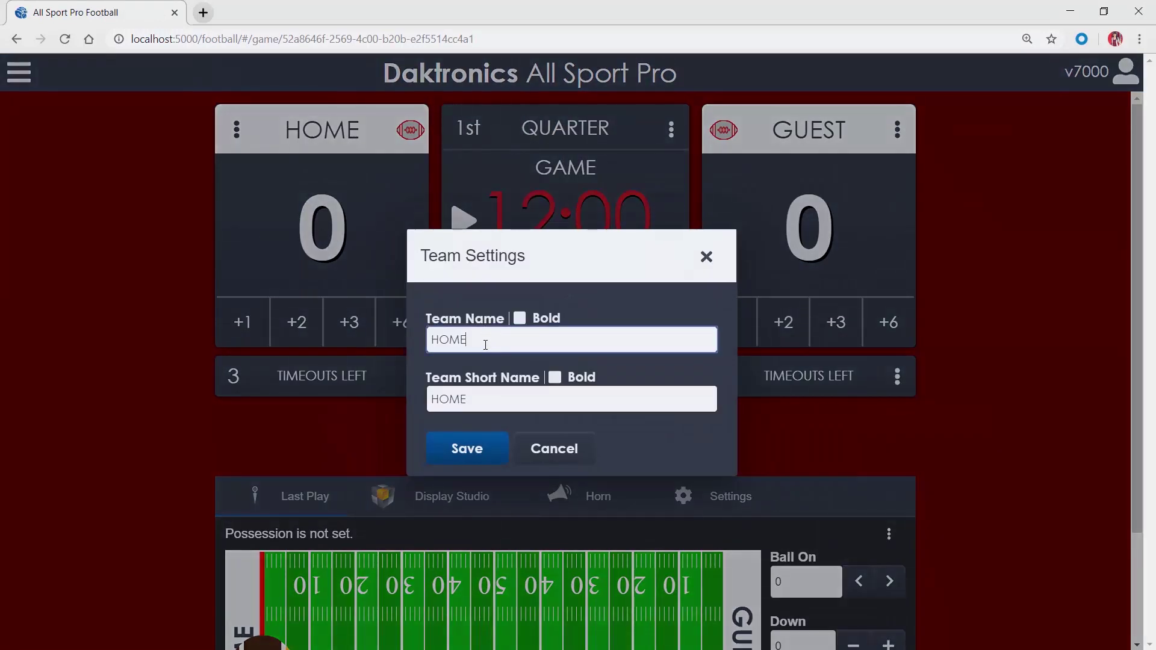
key("ctrl+a")
type("SOONERS")
left_click(467, 453)
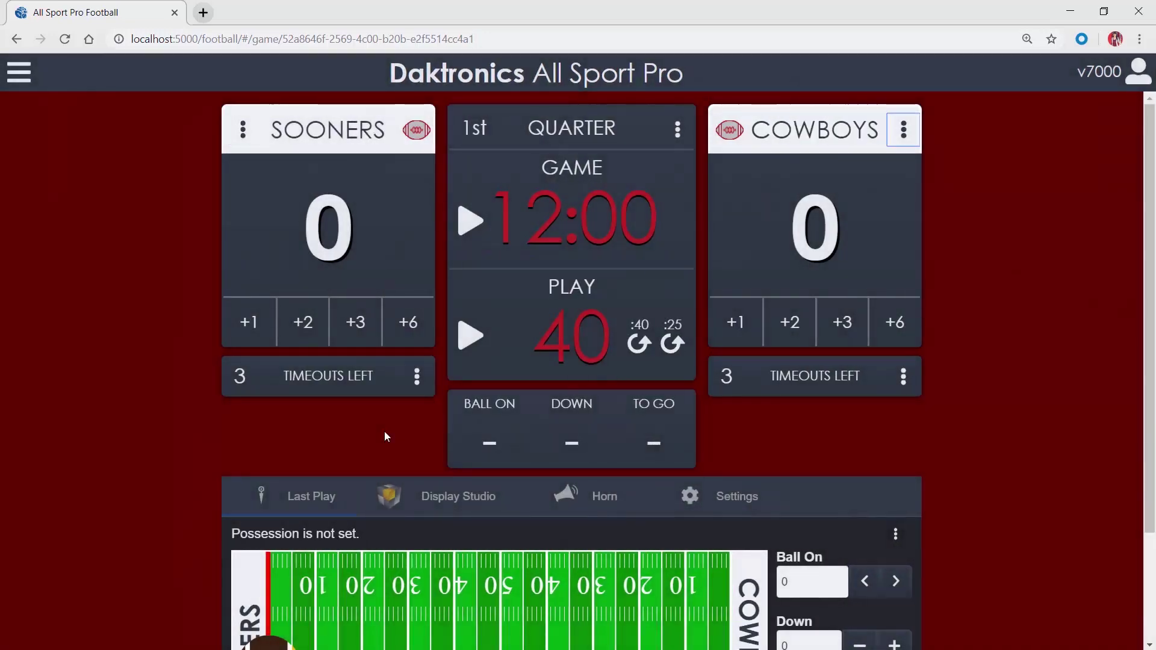
Check the Horn and Settings tabs, then settle on the empty Display Studio panel
scroll(386, 436, "down", 3)
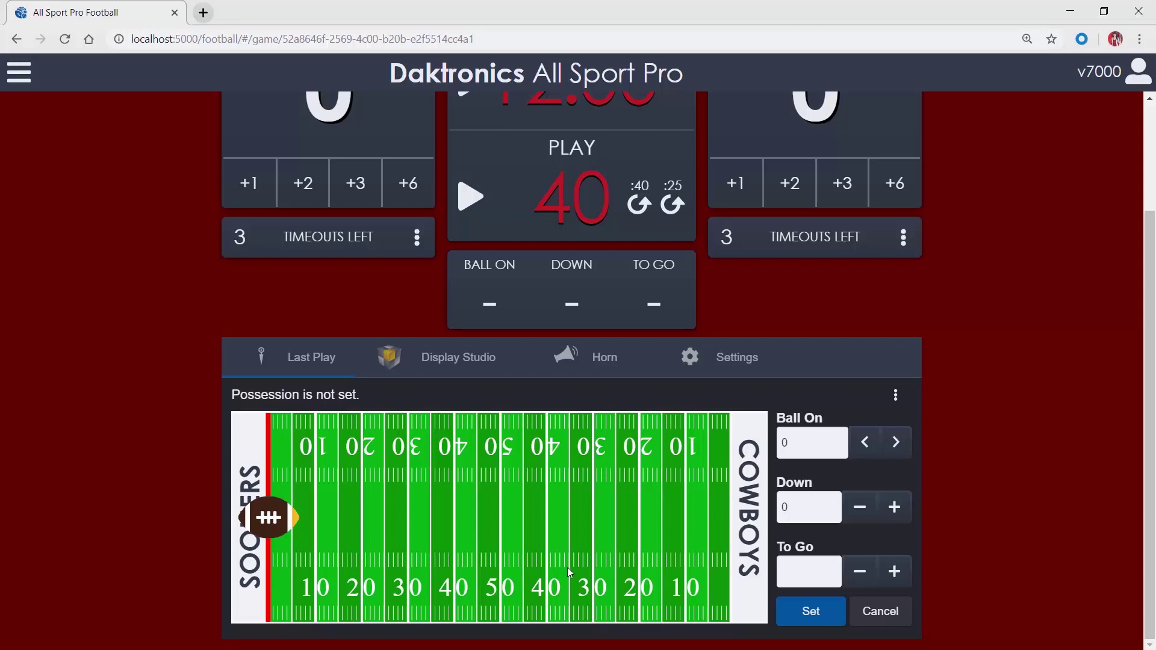
left_click(457, 357)
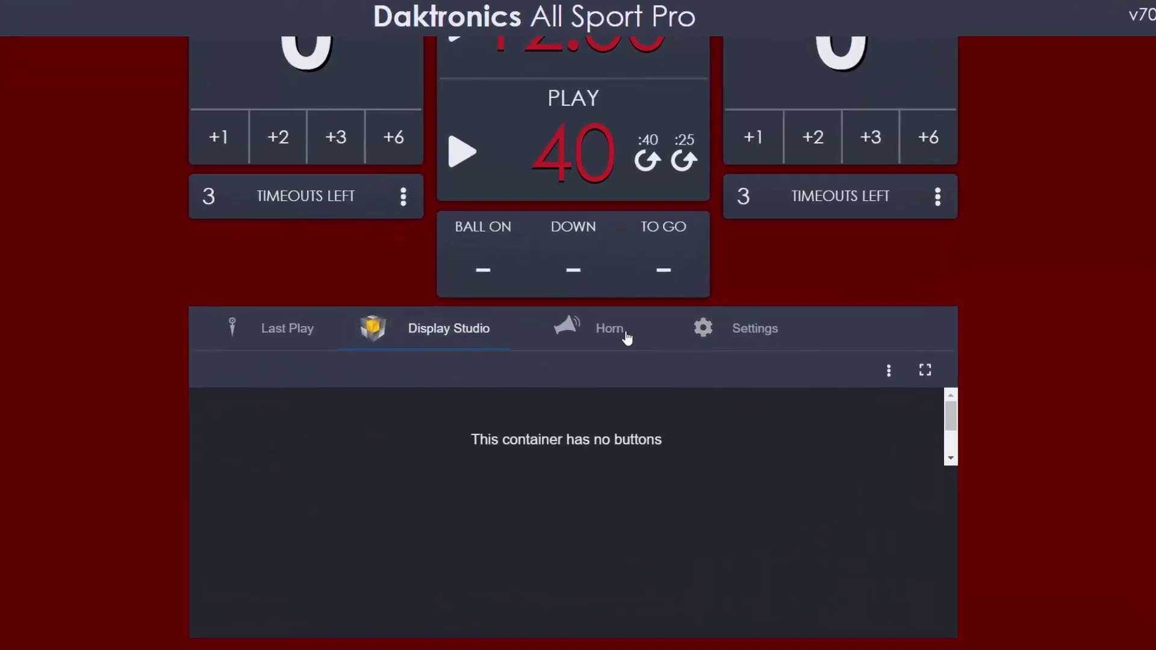
left_click(632, 314)
left_click(742, 313)
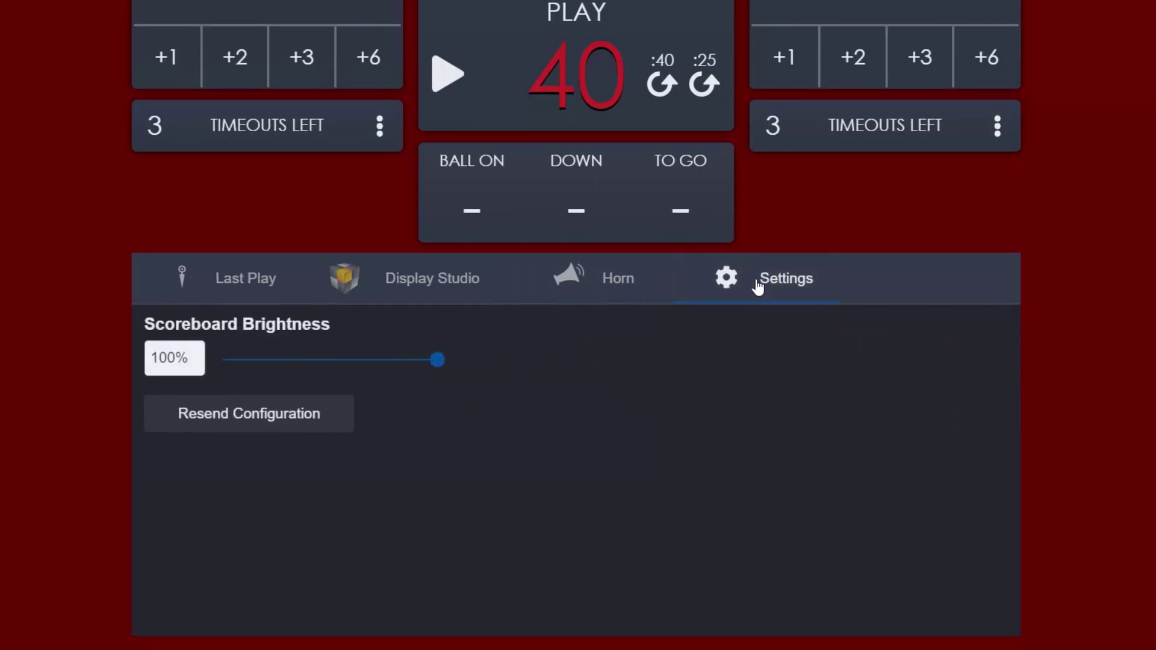
left_click(459, 294)
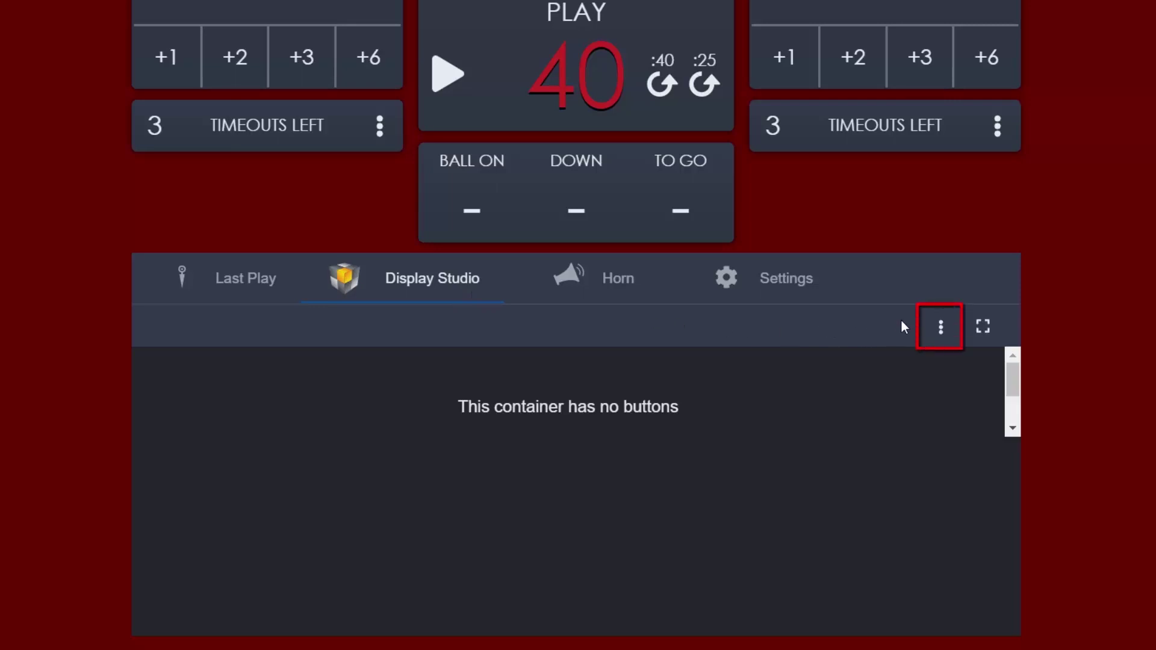
Configure Display Studio to use the Outdoor Layout:Football:Page 01 container
left_click(940, 331)
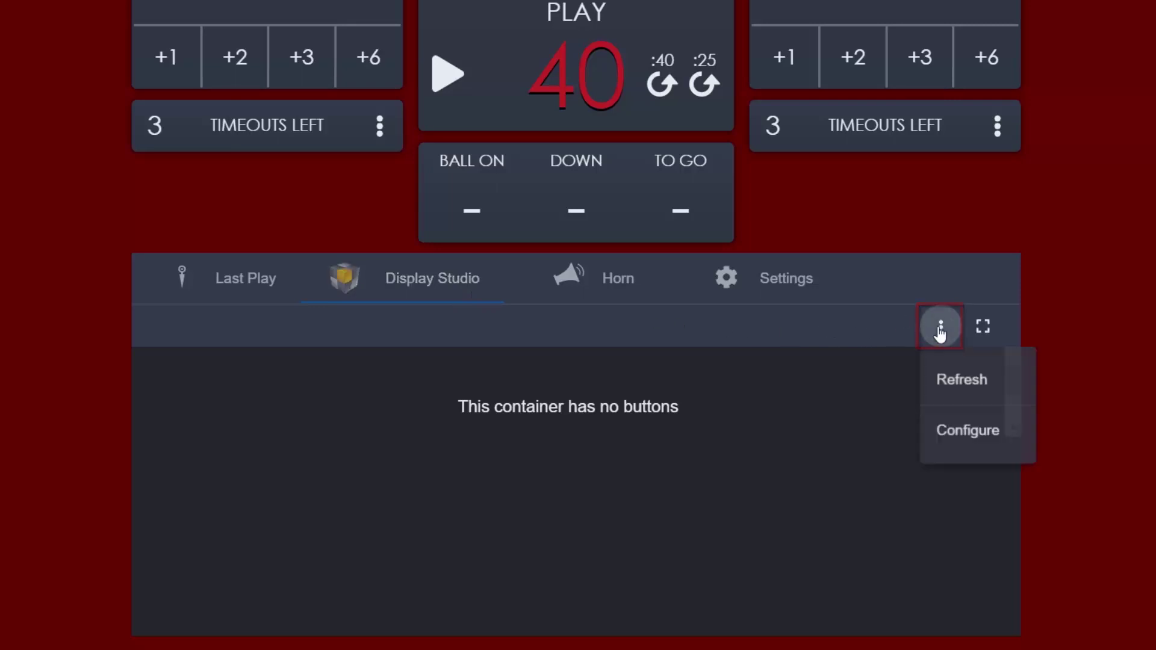
left_click(969, 446)
right_click(968, 440)
left_click(692, 399)
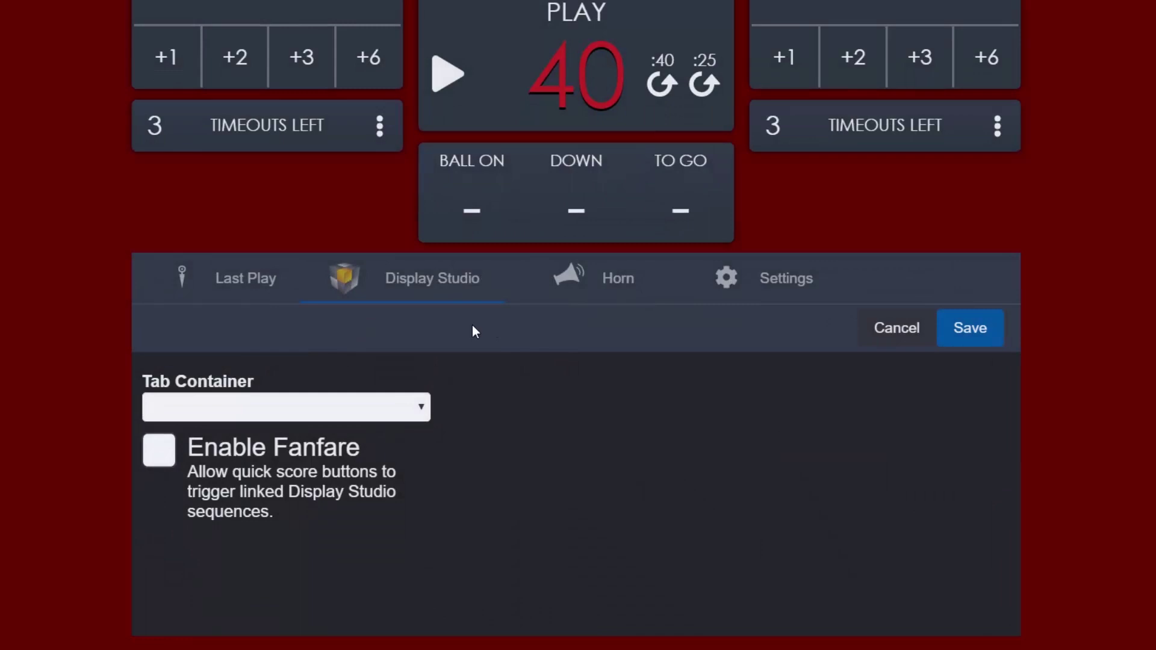
left_click(378, 409)
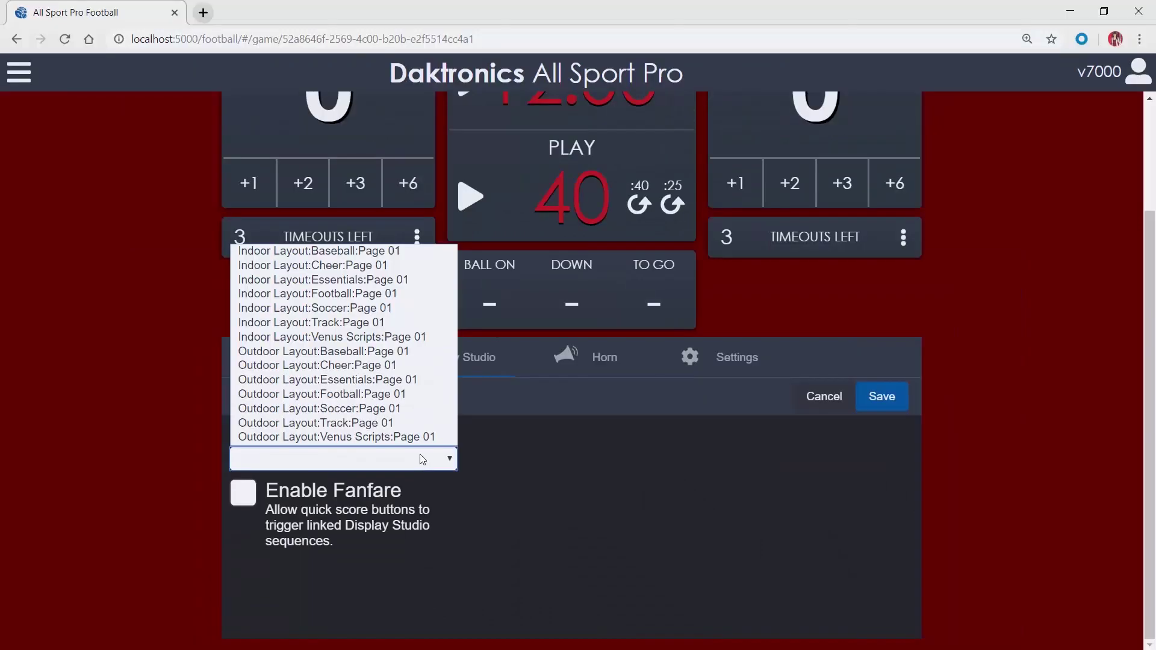
left_click(412, 398)
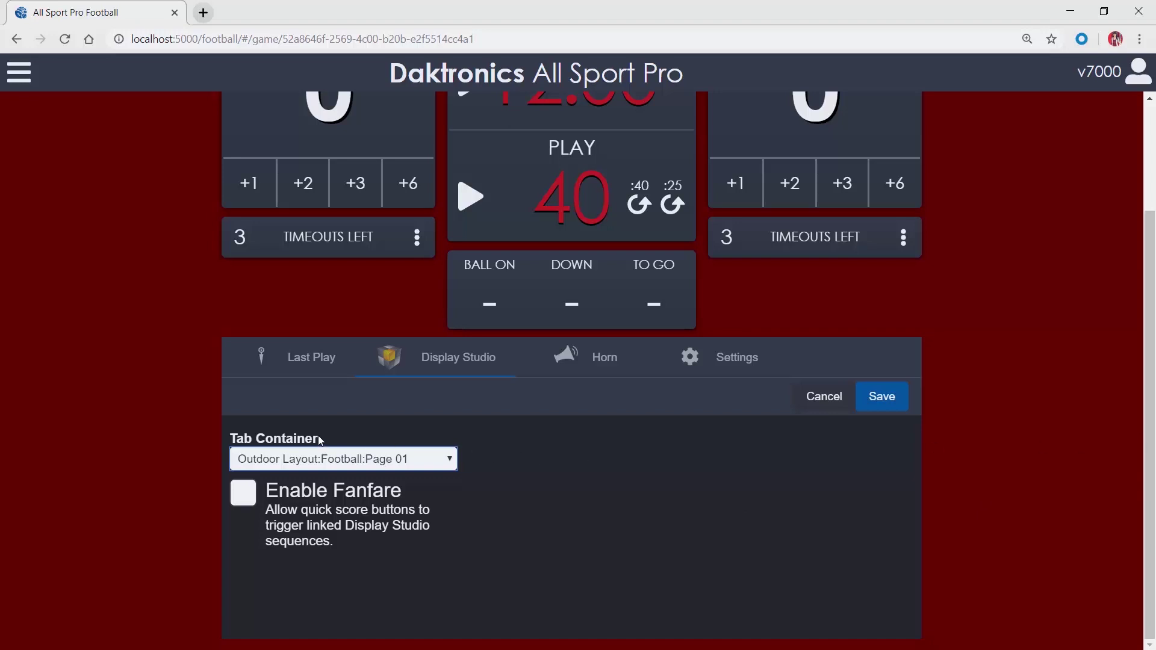
Enable Fanfare with Touchdown on Home Score +6 and Its Good on Home Score +3, then save
left_click(244, 494)
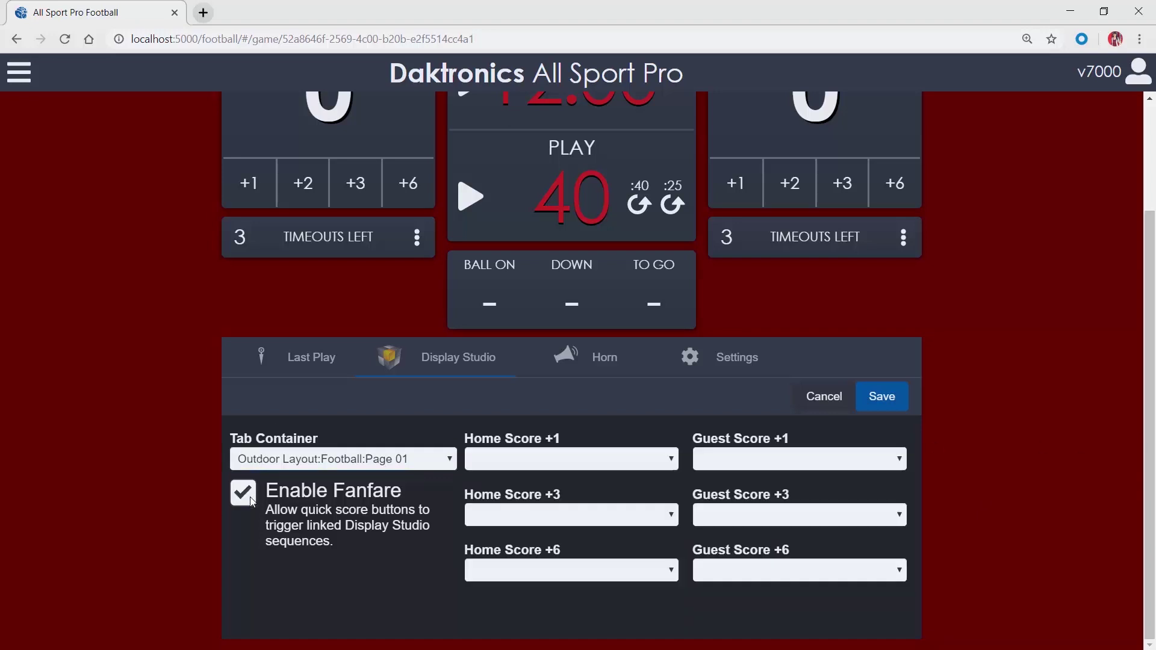
left_click(550, 566)
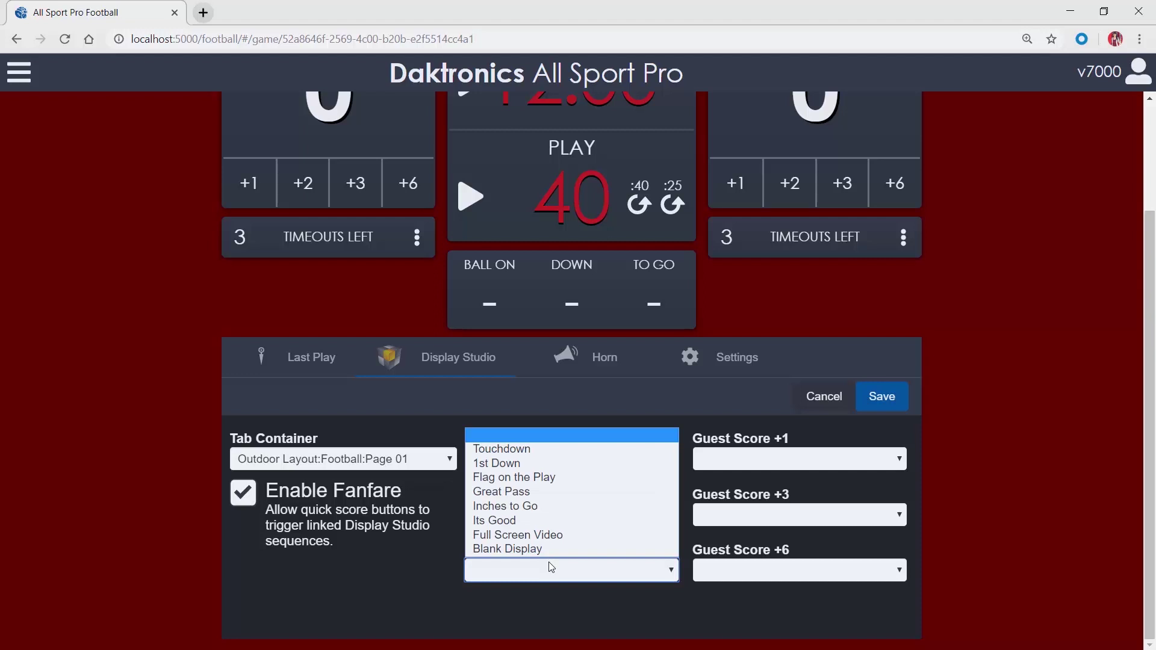
left_click(522, 460)
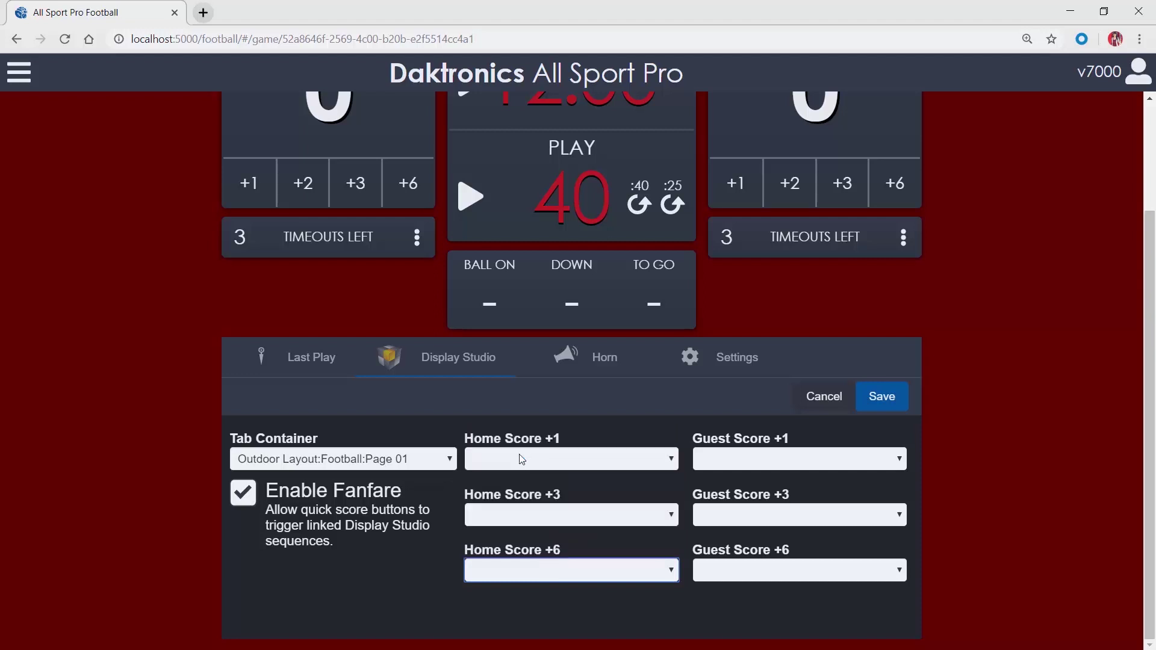
left_click(527, 513)
left_click(896, 398)
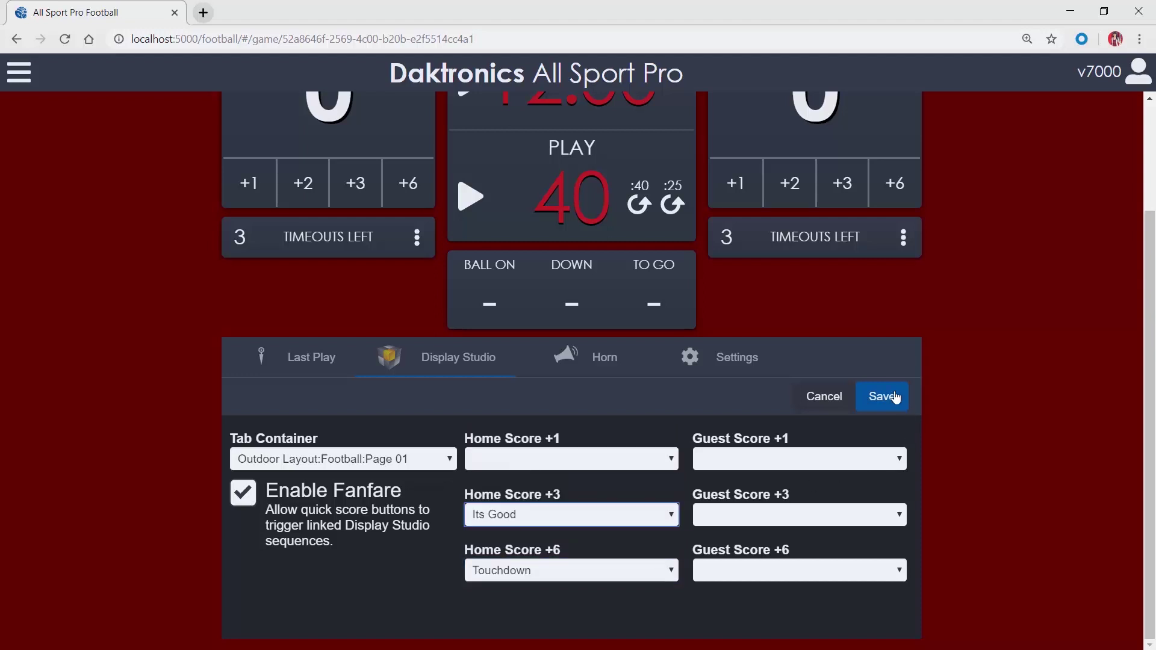
left_click(896, 398)
Look over the horn options, then return to the SOONERS–COWBOYS Last Play field view
scroll(576, 444, "down", 1)
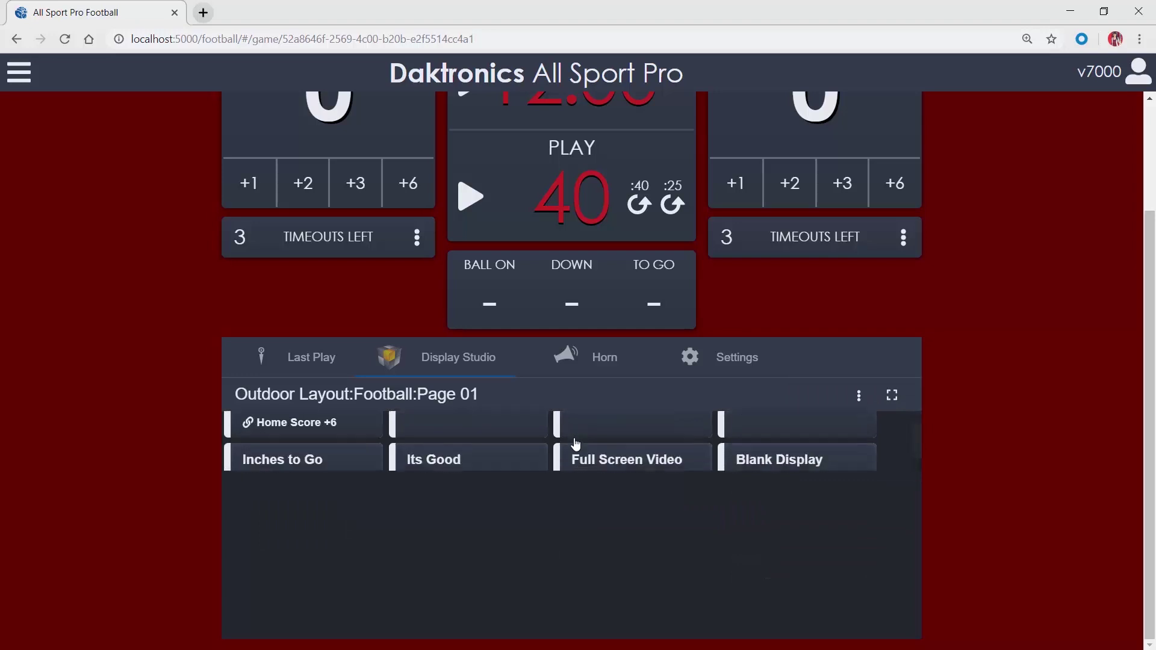
scroll(576, 444, "up", 1)
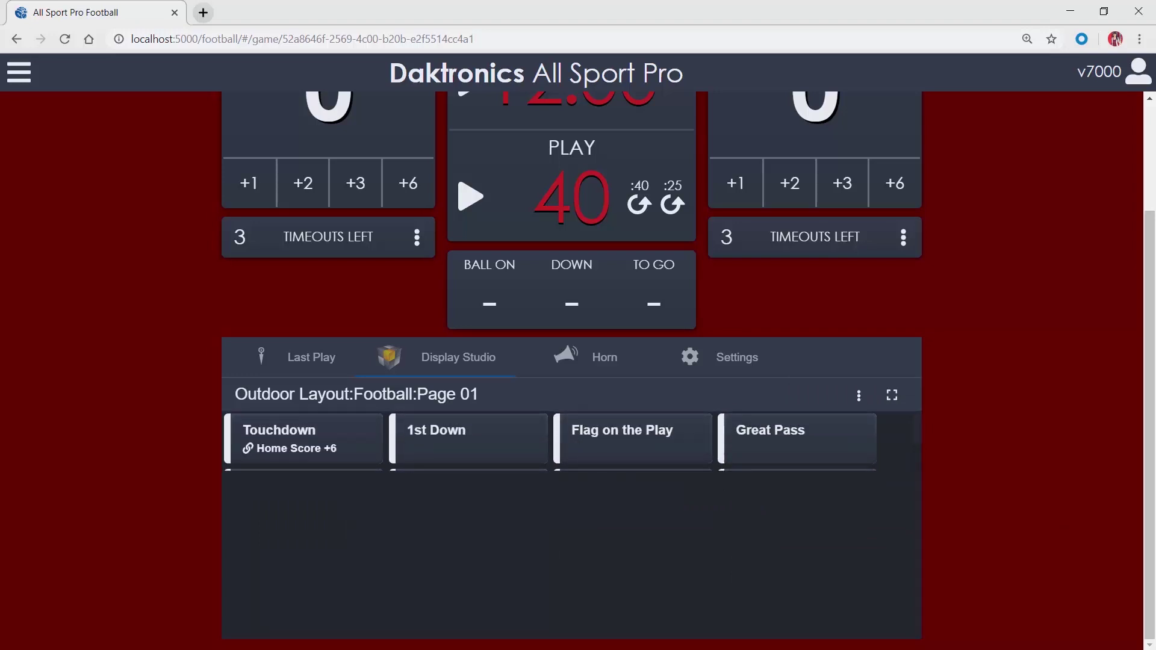
left_click(591, 361)
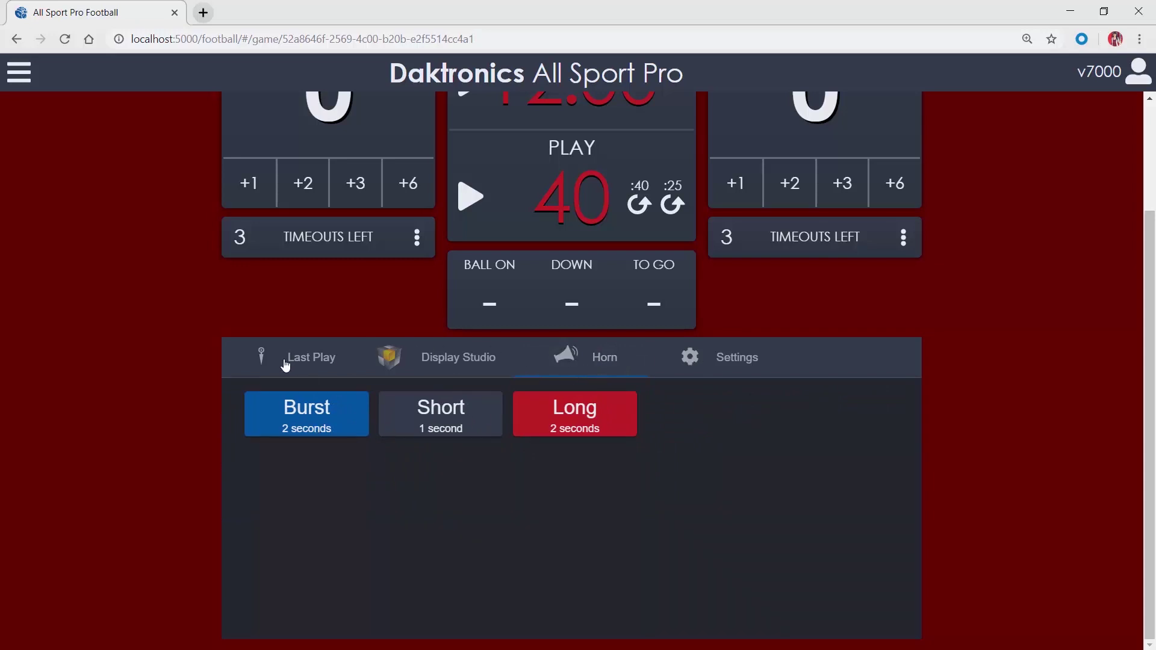
left_click(311, 362)
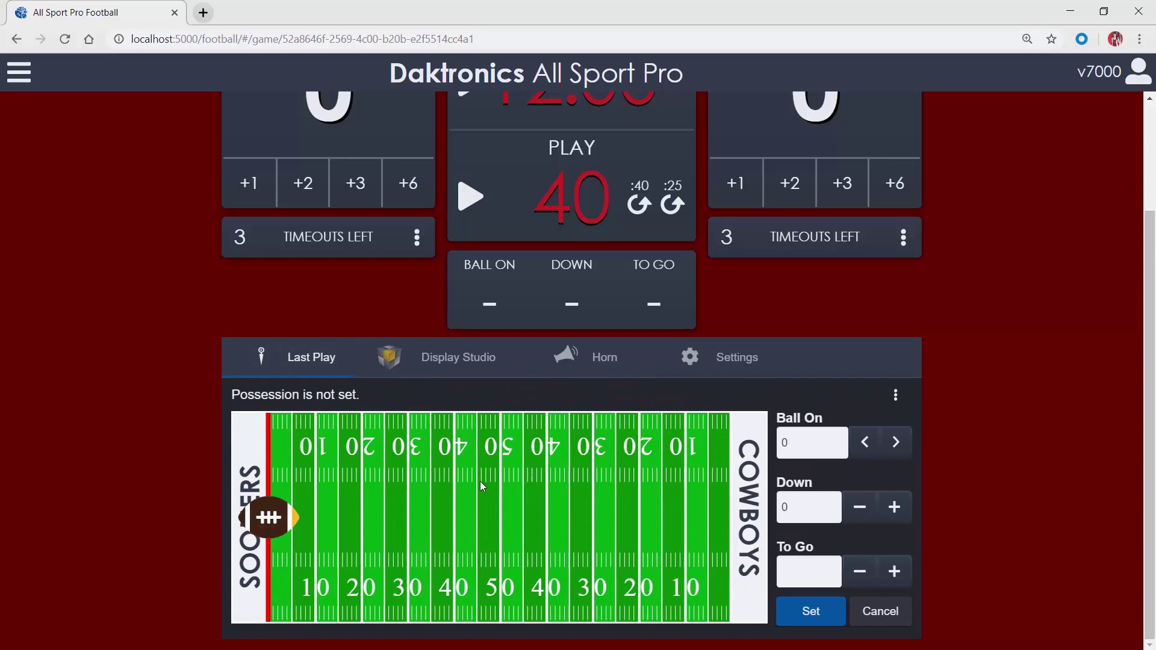